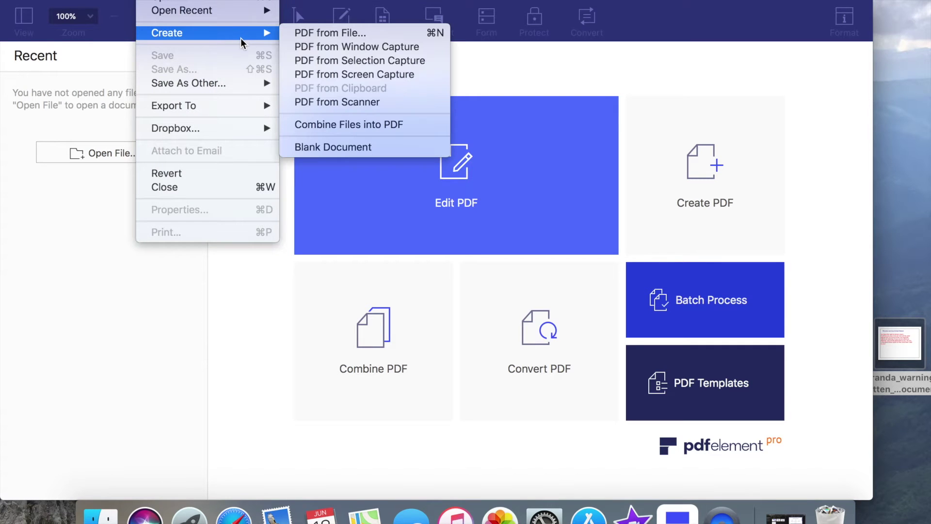
- Start a PDF from a scanner and check the list of available scanners in Custom Scan
click(345, 102)
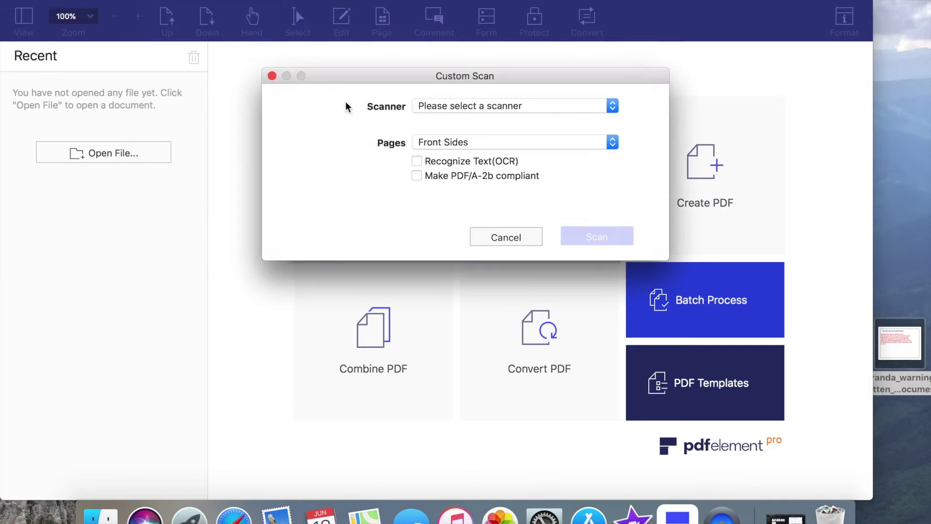
click(610, 107)
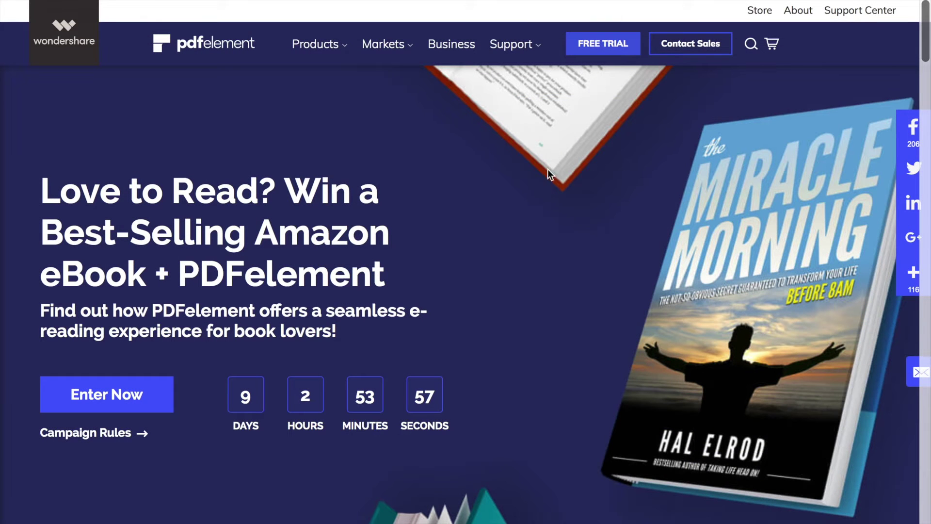
drag(278, 188, 381, 273)
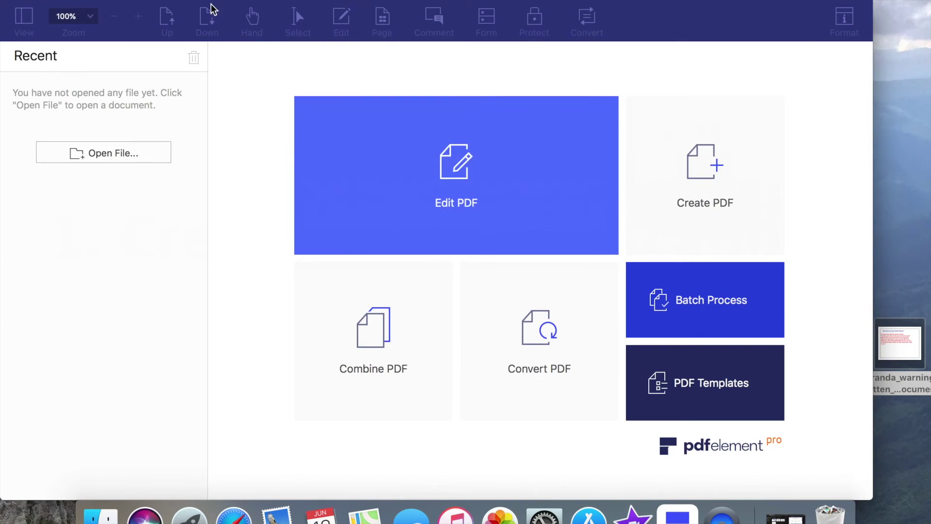
- Reopen PDF from Scanner, review the scanner list, and keep Pages set to Front Sides
click(201, 1)
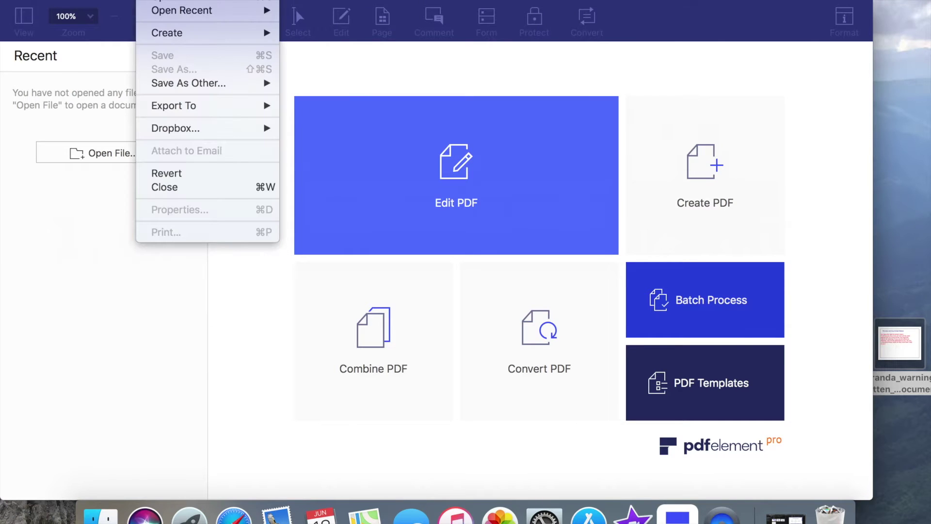
mouse_move(260, 34)
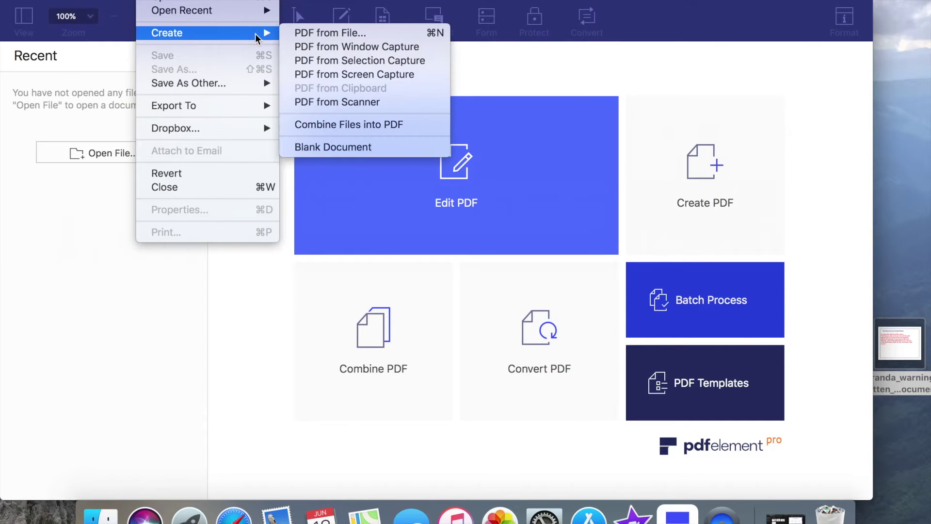
click(345, 101)
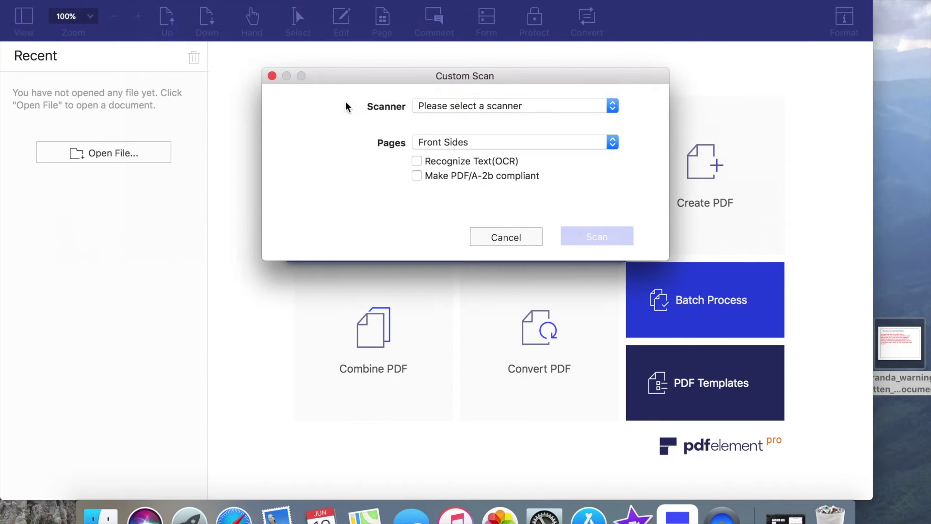
click(612, 106)
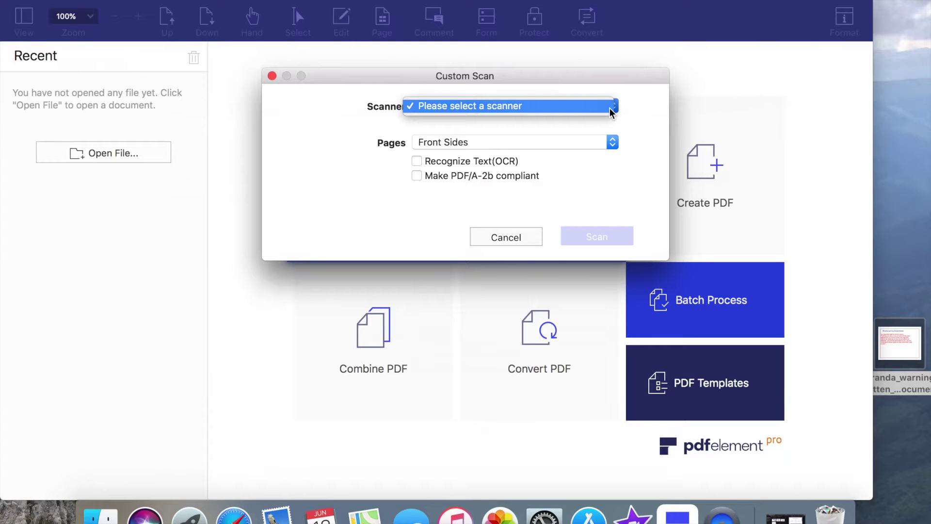
click(612, 105)
click(613, 142)
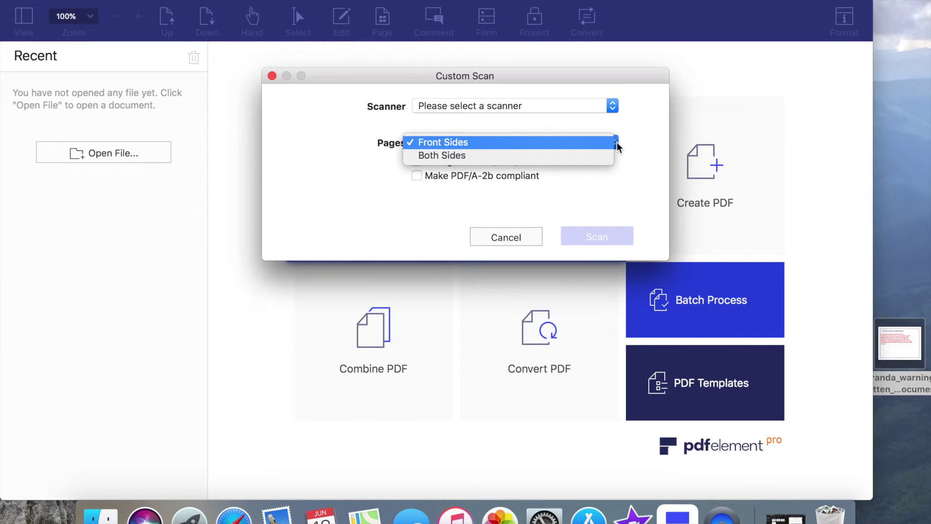
click(654, 139)
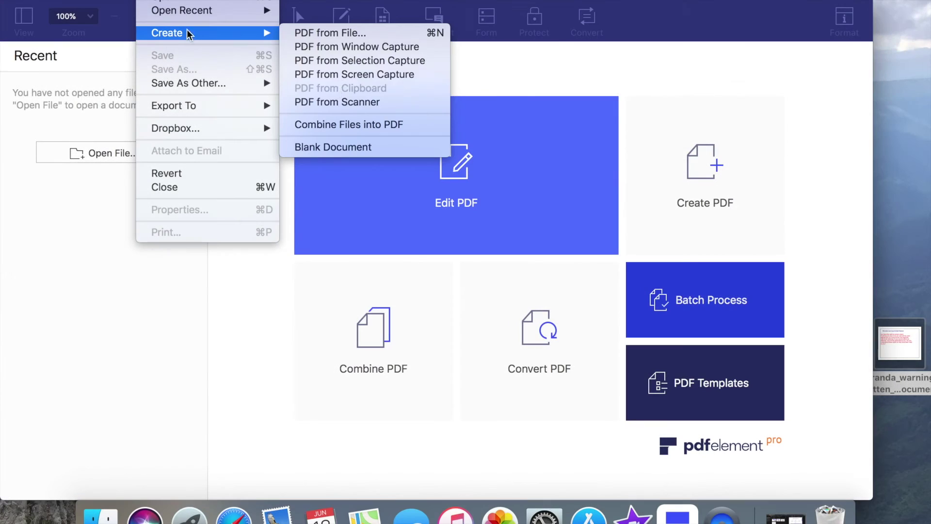
- Create a PDF from the Miranda warning file on the Desktop
click(385, 31)
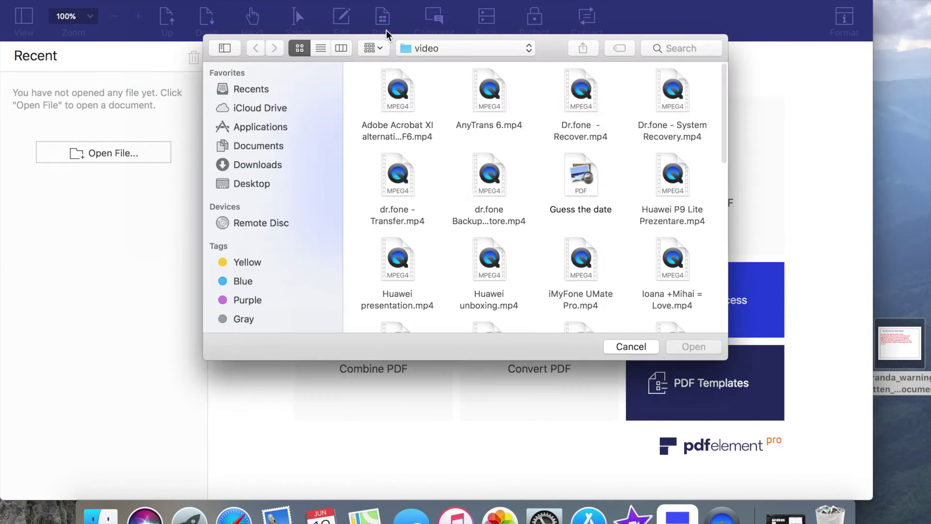
click(249, 184)
click(567, 95)
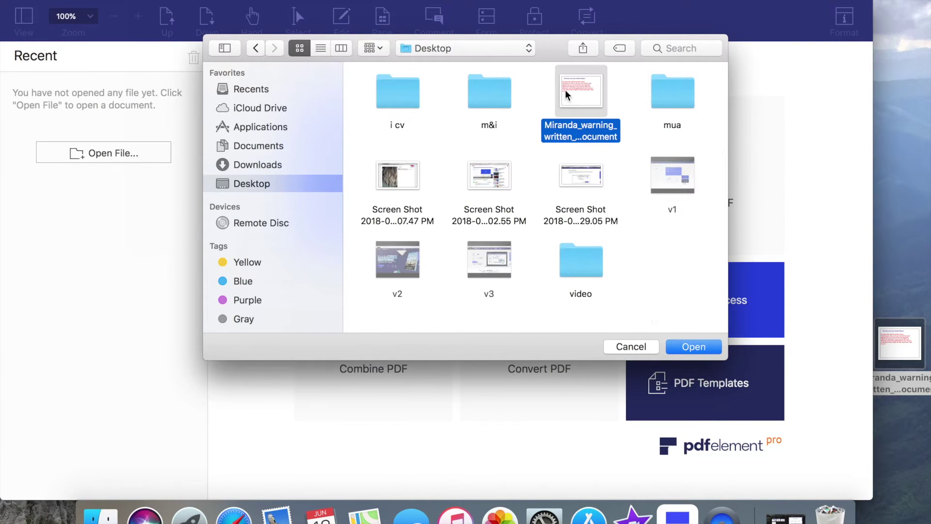
click(693, 346)
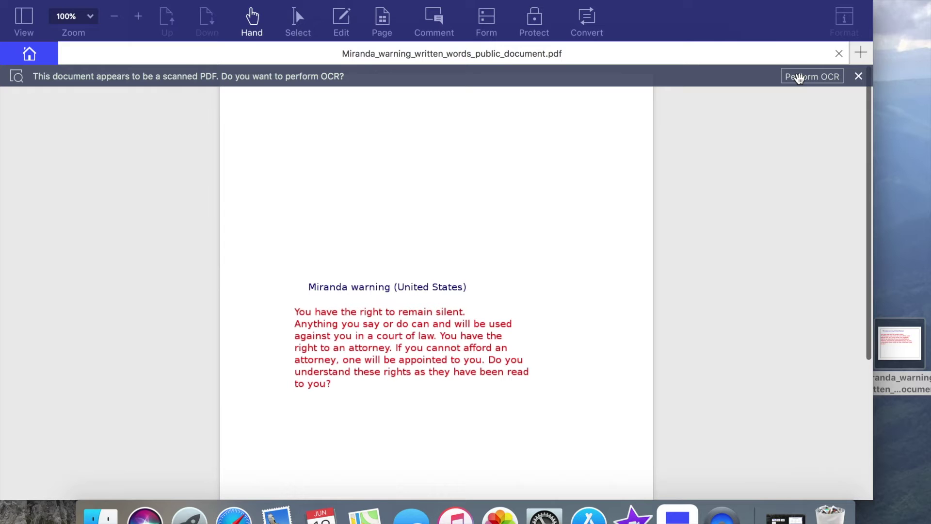
- Run OCR for editable text, saving it as Miranda_warning_written_words_public_document_OCR.pdf
click(798, 79)
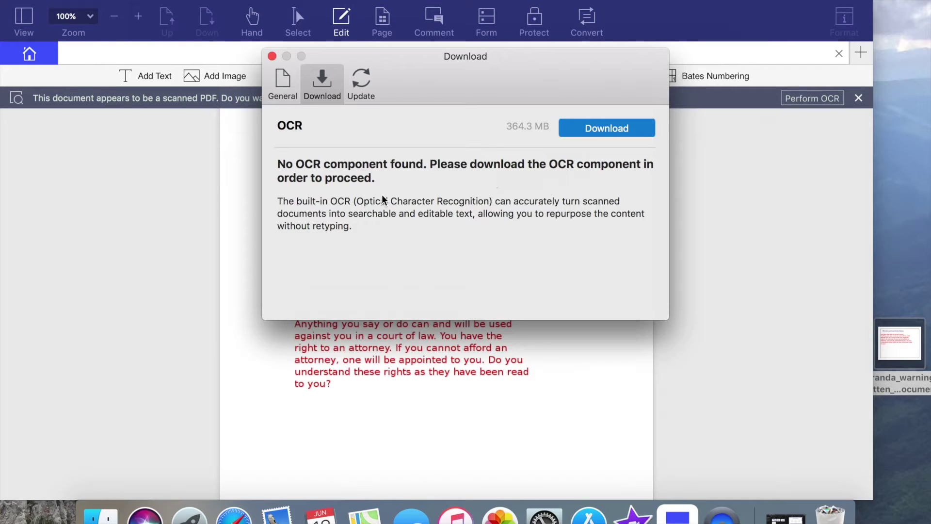
click(593, 130)
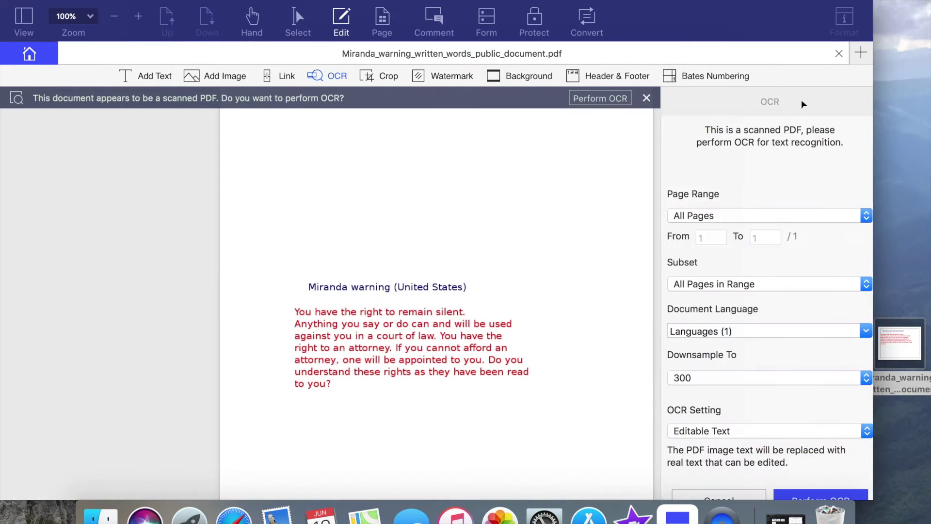
click(815, 499)
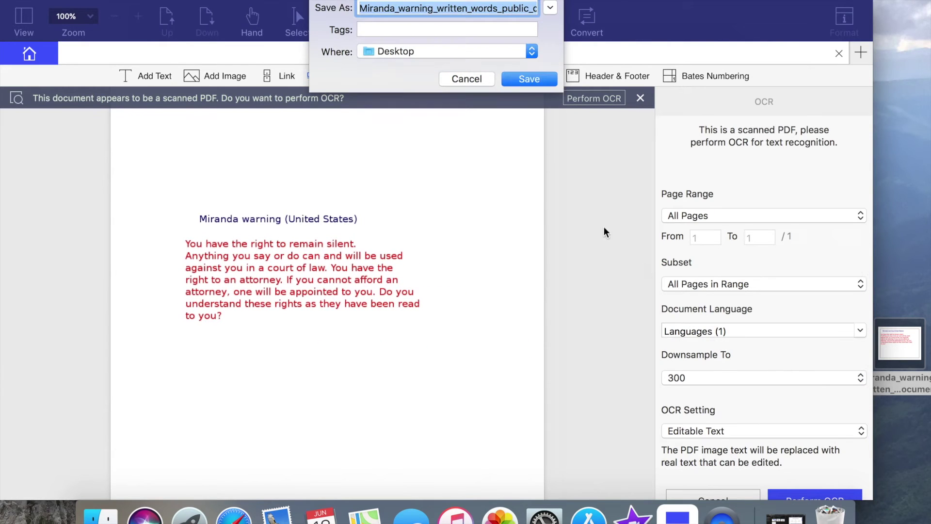
click(545, 79)
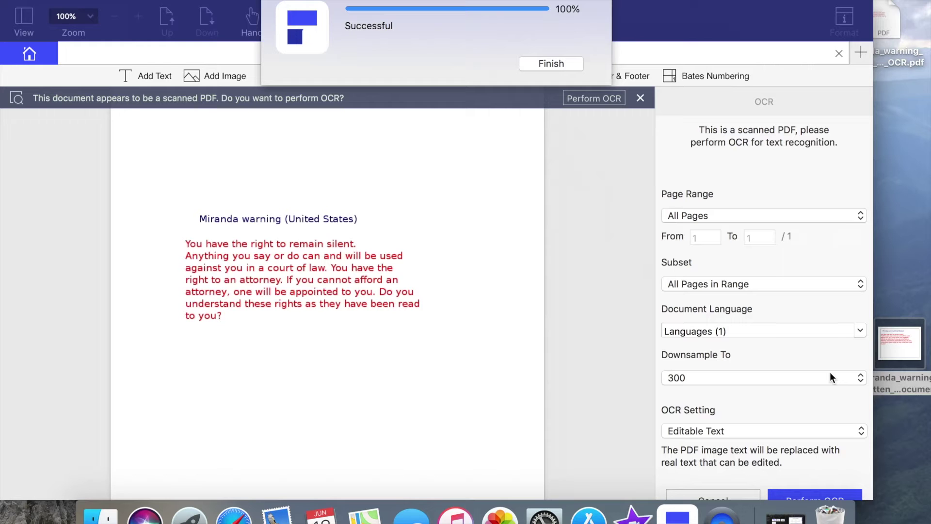
click(551, 63)
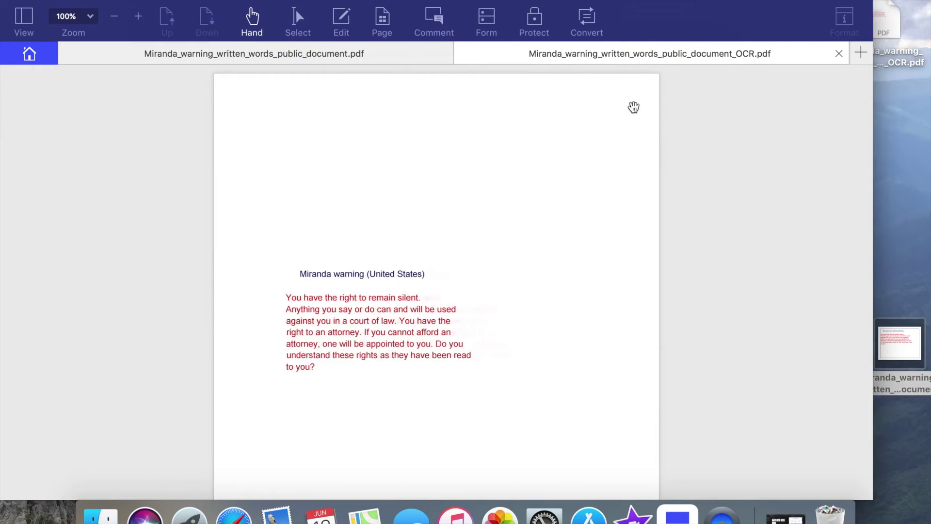
click(413, 53)
- Return to the OCR copy, split its text into line boxes, and select the second line
click(441, 52)
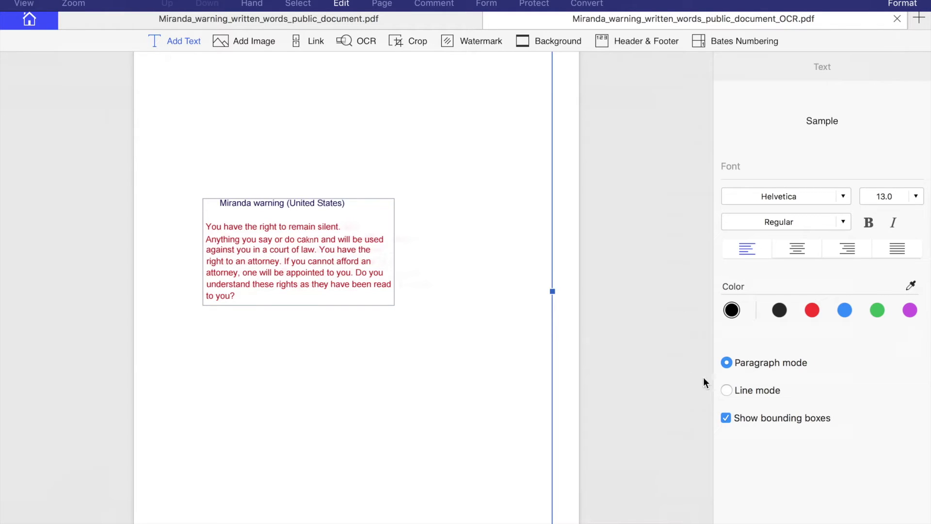
click(726, 389)
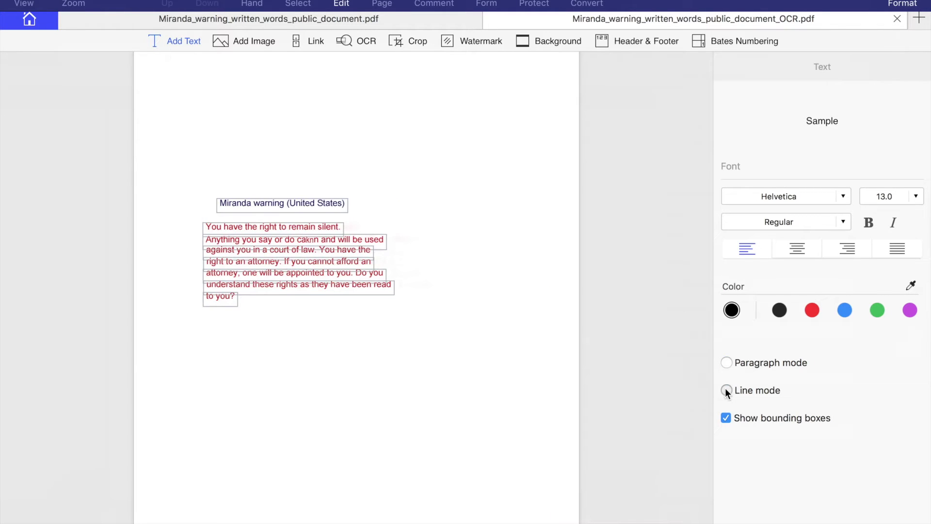
click(248, 239)
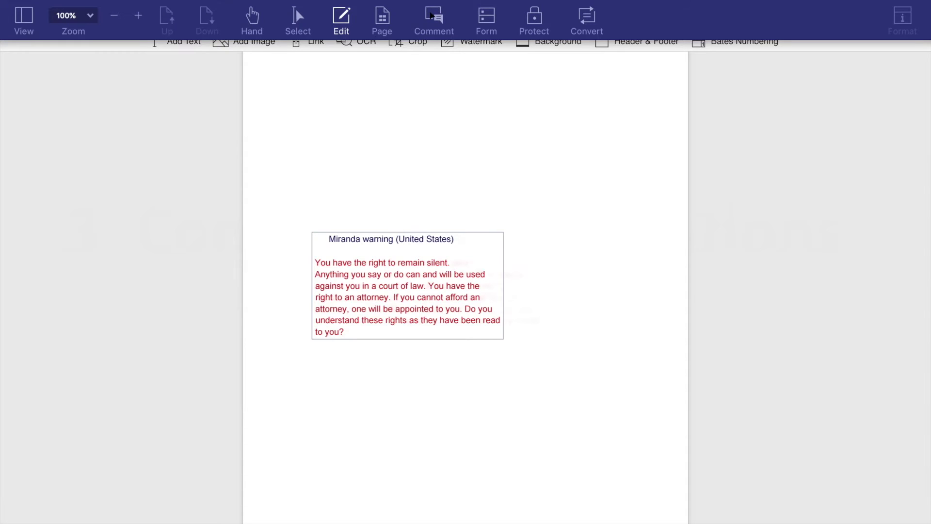
click(431, 15)
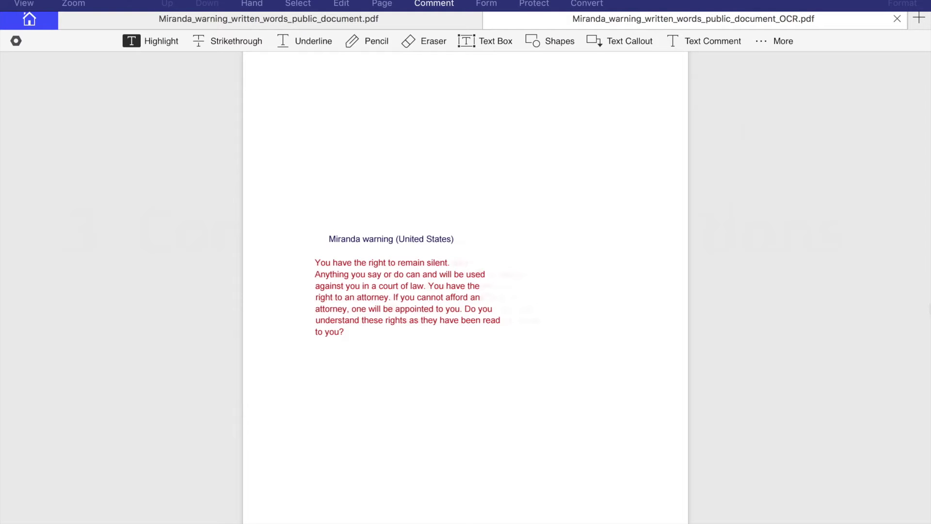
- Pin a sticky note reading 'Understand your rights' beside the warning text and verify it
click(784, 39)
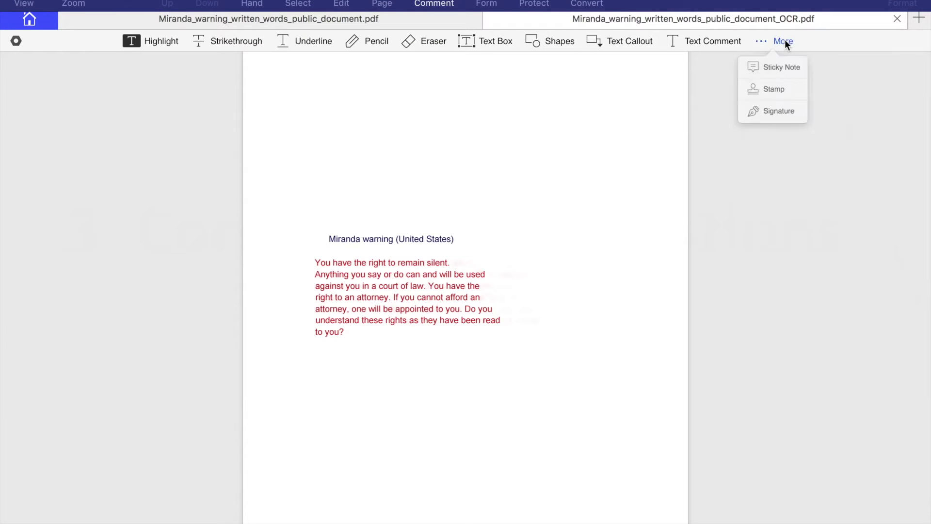
click(775, 70)
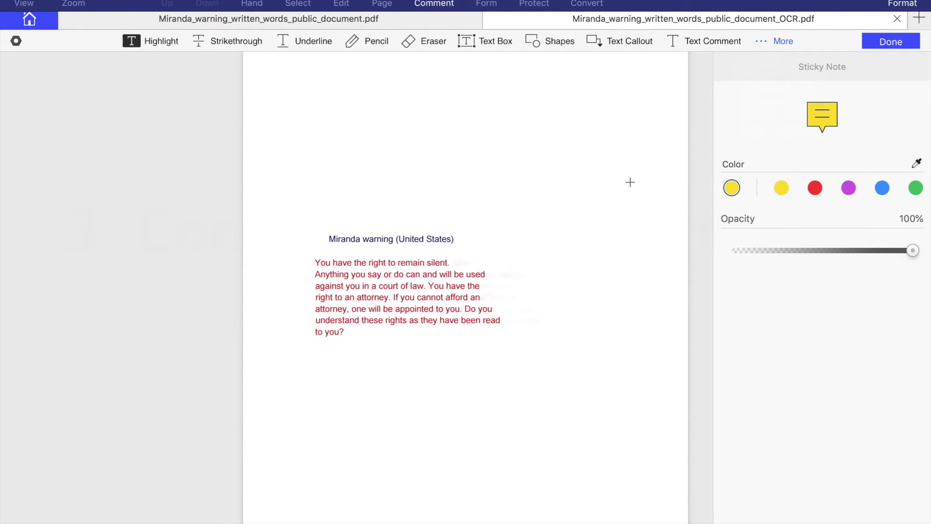
click(540, 250)
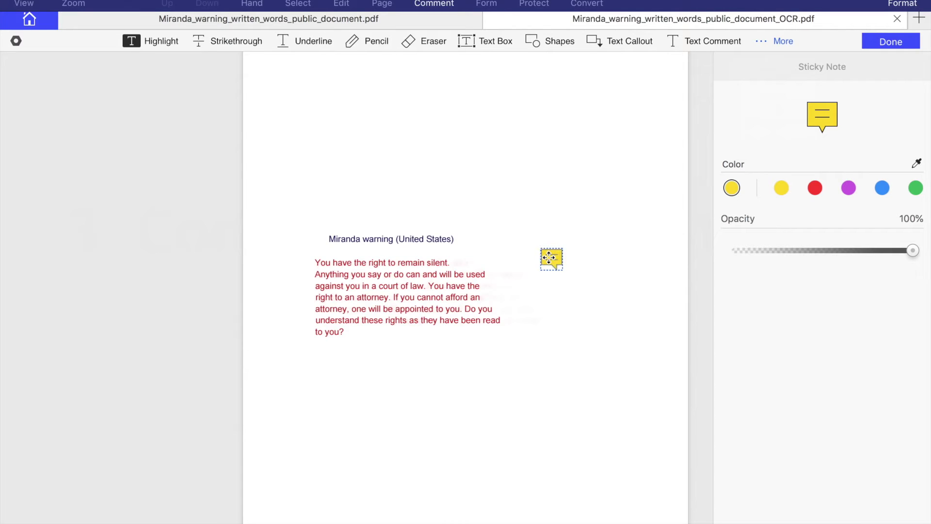
double_click(550, 258)
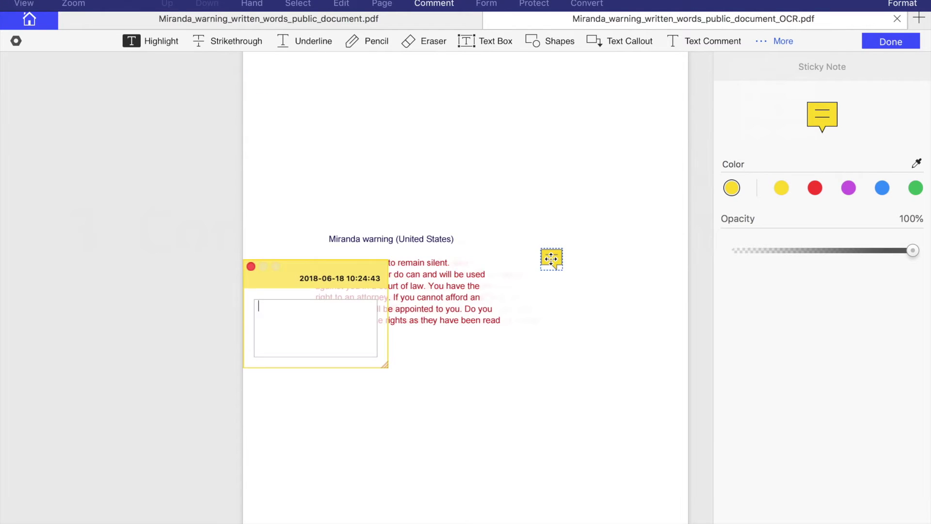
text(U)
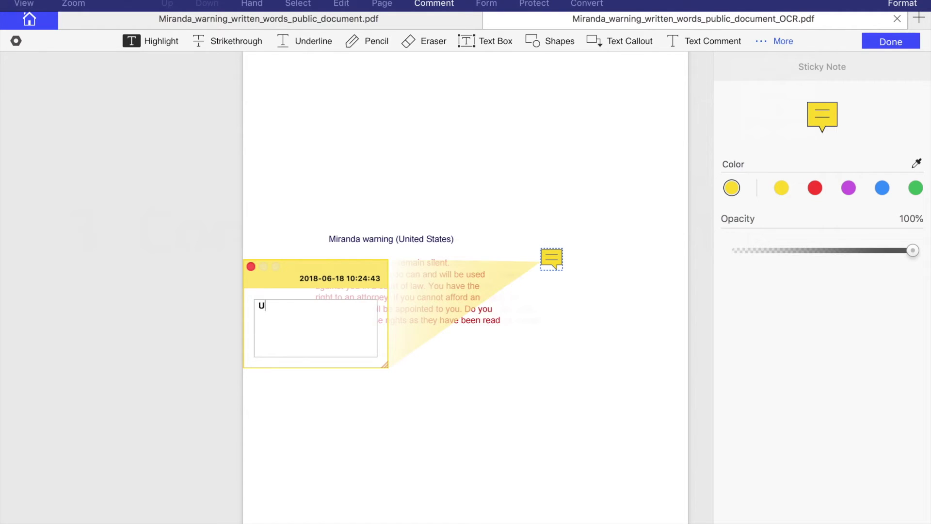
text(nderstand your rights)
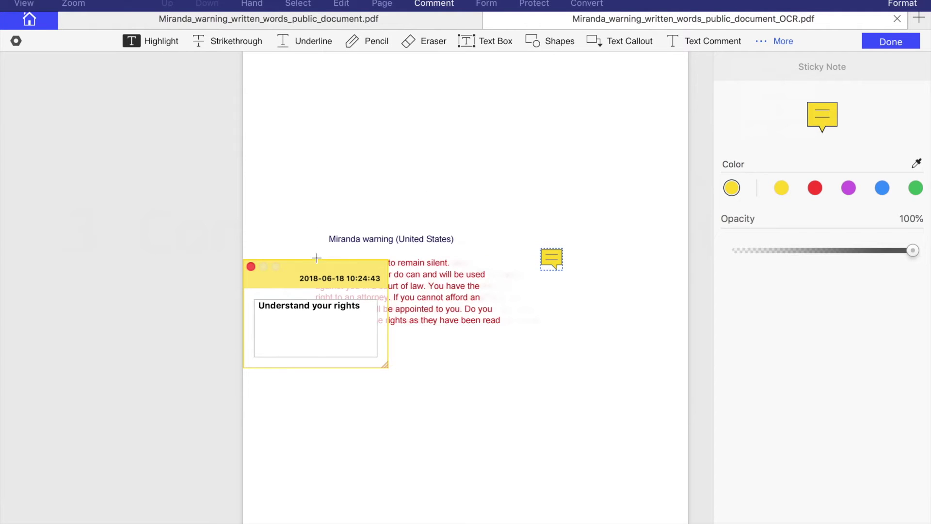
click(246, 267)
click(251, 266)
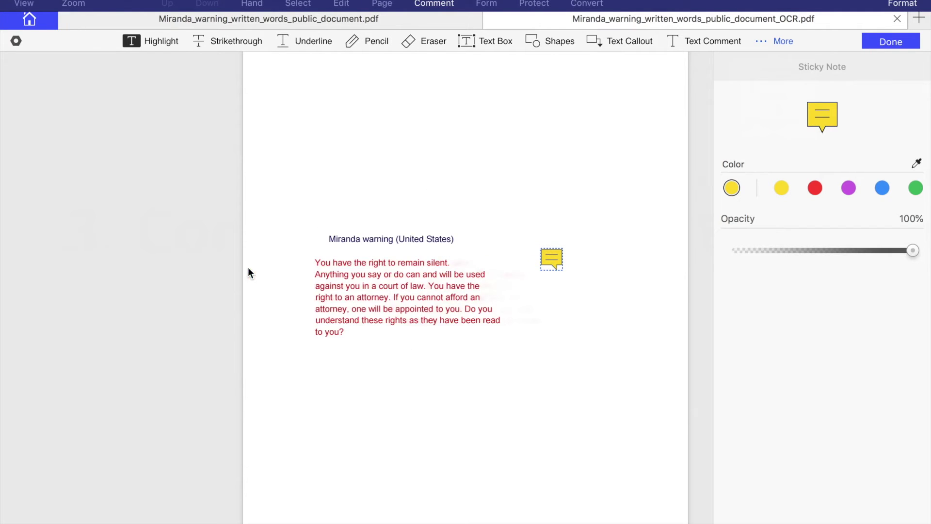
double_click(551, 262)
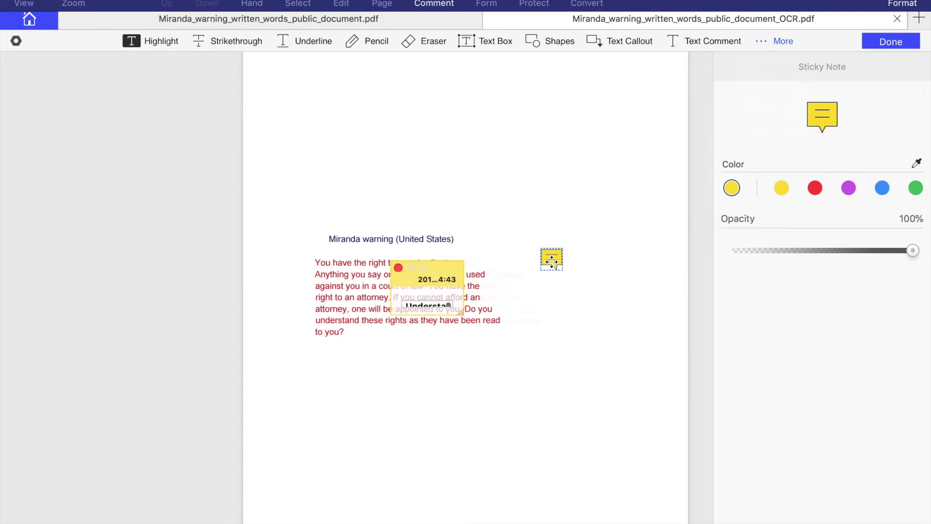
click(250, 266)
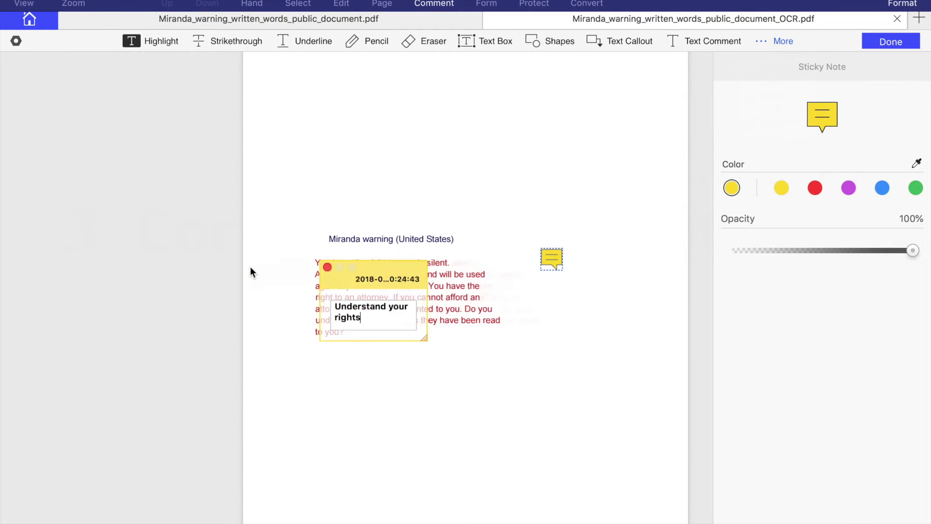
- Highlight 'You have the right' in cyan
click(155, 38)
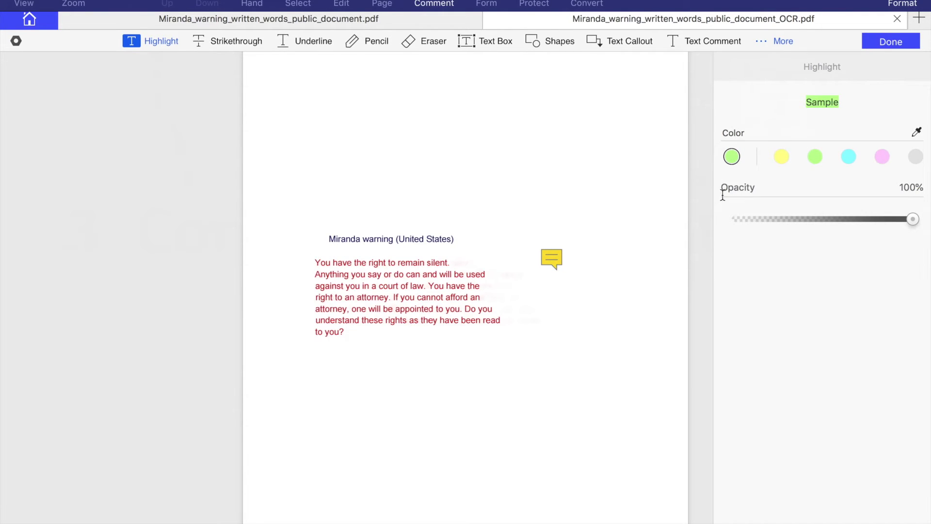
click(780, 156)
click(816, 157)
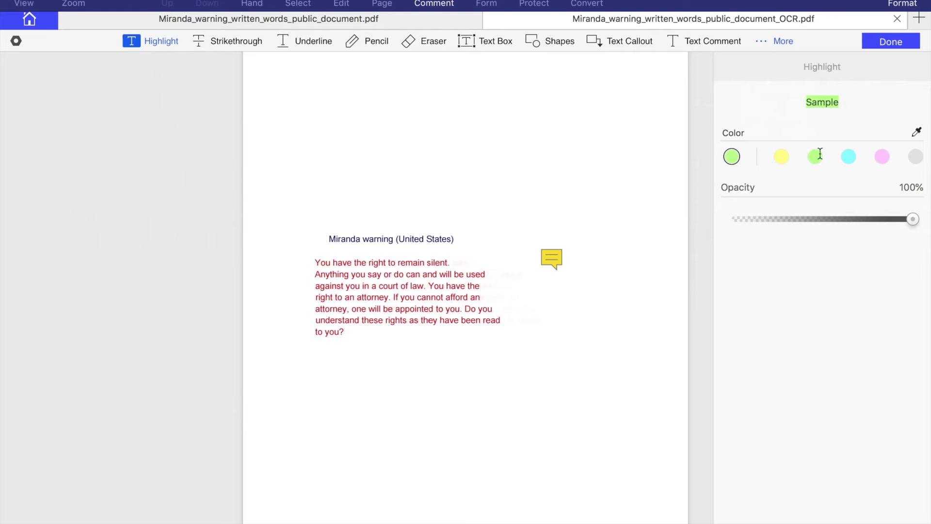
click(849, 155)
drag(318, 263, 388, 264)
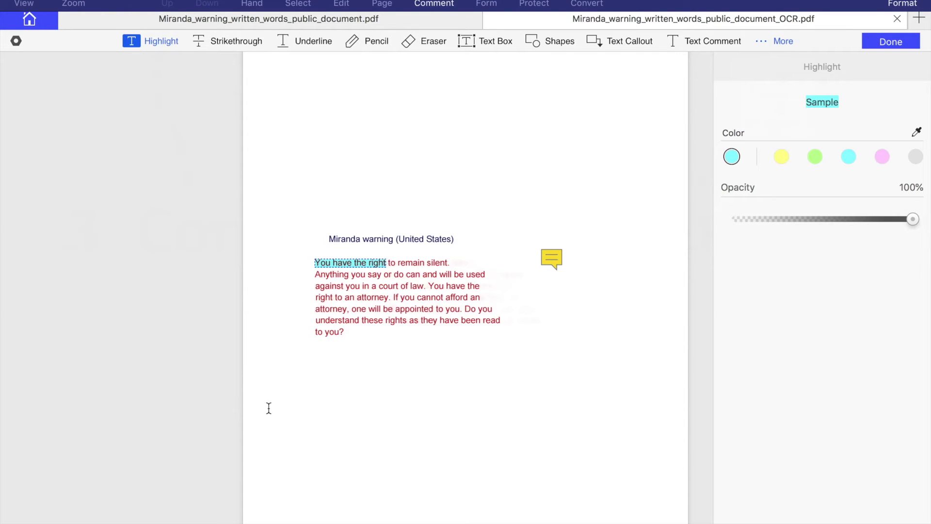
- Strike through 'against you' and underline 'Do you understand'
click(225, 42)
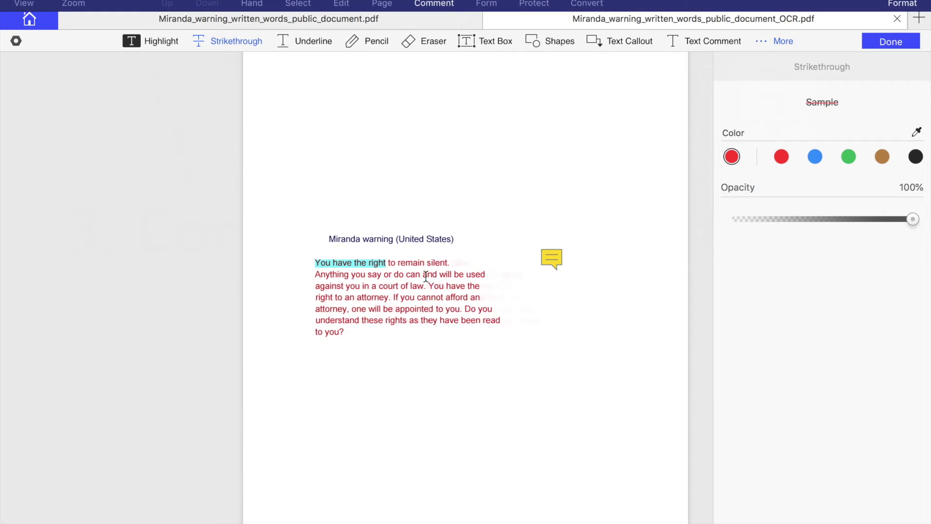
drag(317, 285, 361, 284)
key(ctrl+super+u)
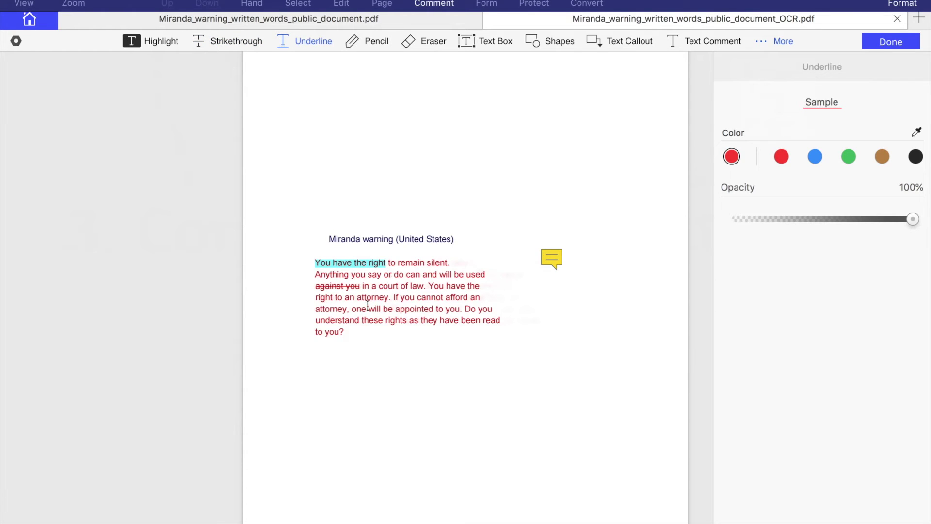
drag(464, 309, 359, 320)
- Browse the stamp collection and pick the APPROVED stamp
click(784, 39)
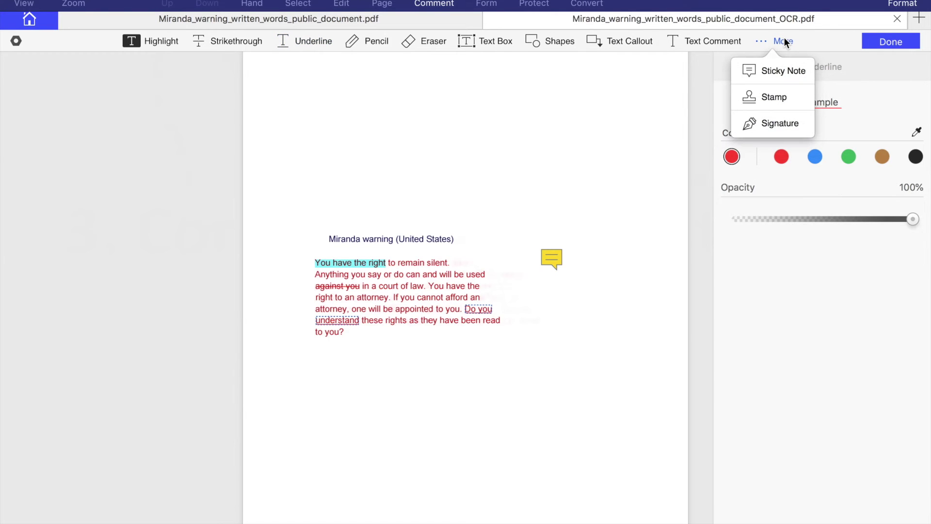
click(774, 96)
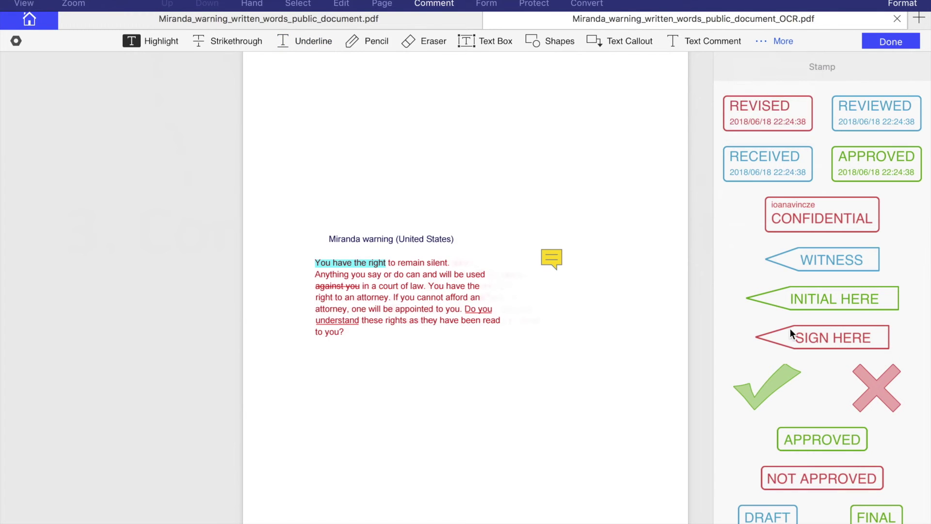
scroll(790, 330, down, 3)
scroll(790, 334, down, 3)
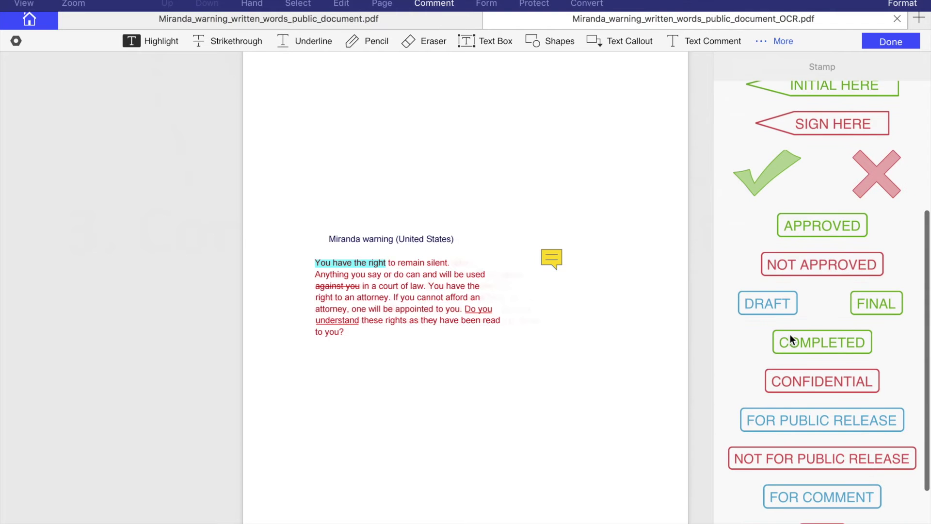
click(812, 228)
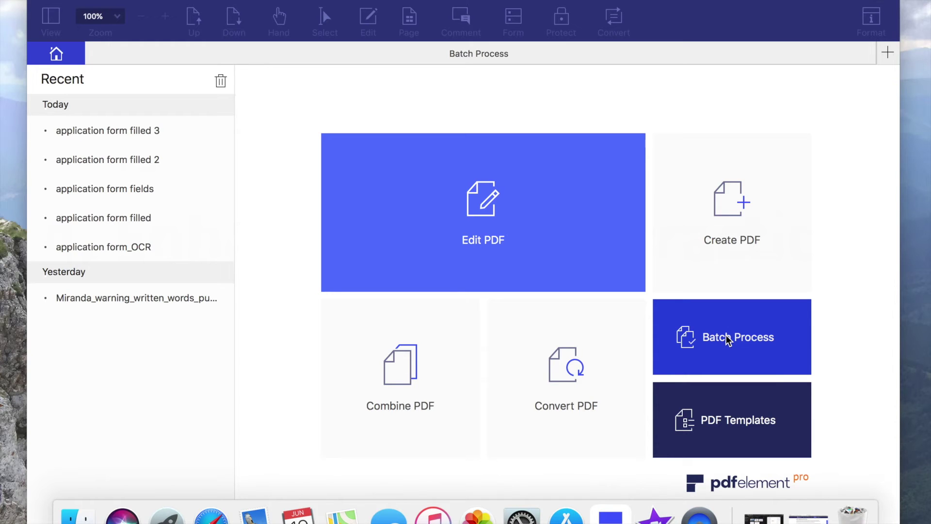
- Drag the three filled application form PDFs from the Desktop into Batch Process, choosing Data Extraction
click(727, 339)
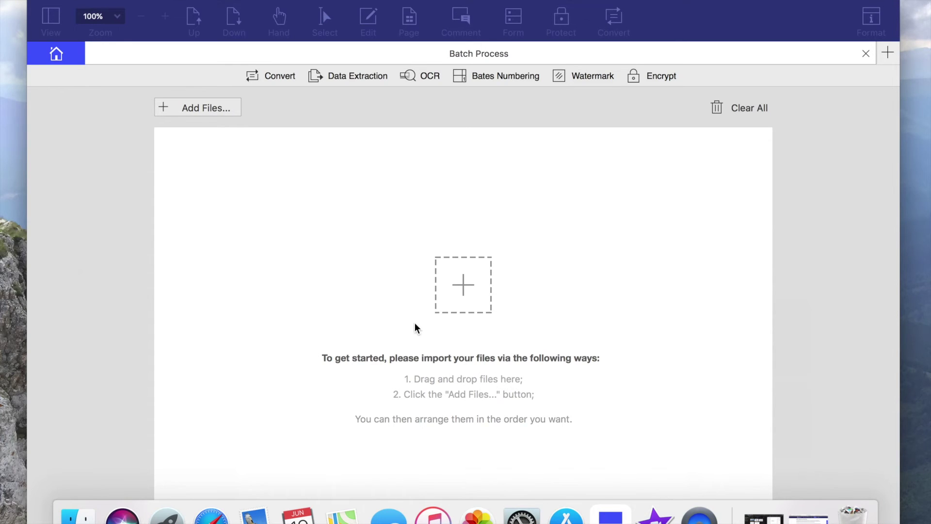
click(203, 108)
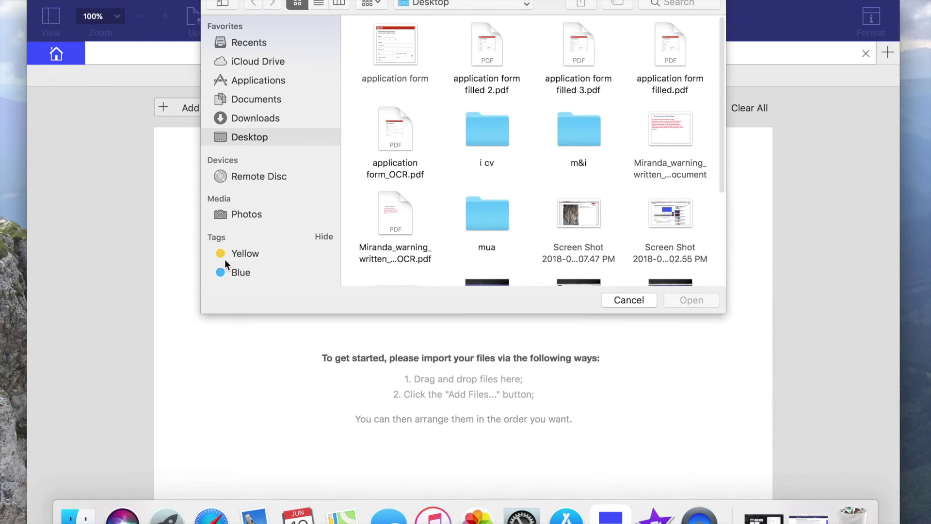
click(628, 300)
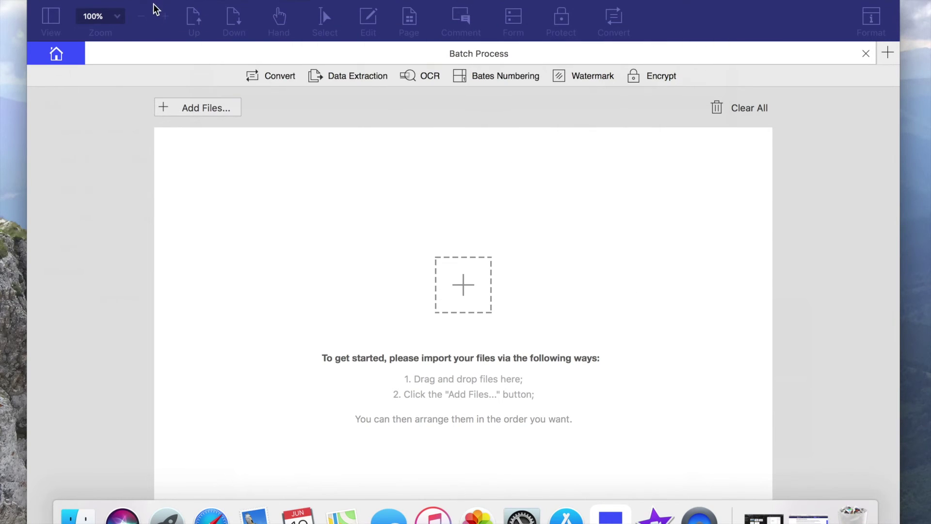
drag(223, 8, 243, 3)
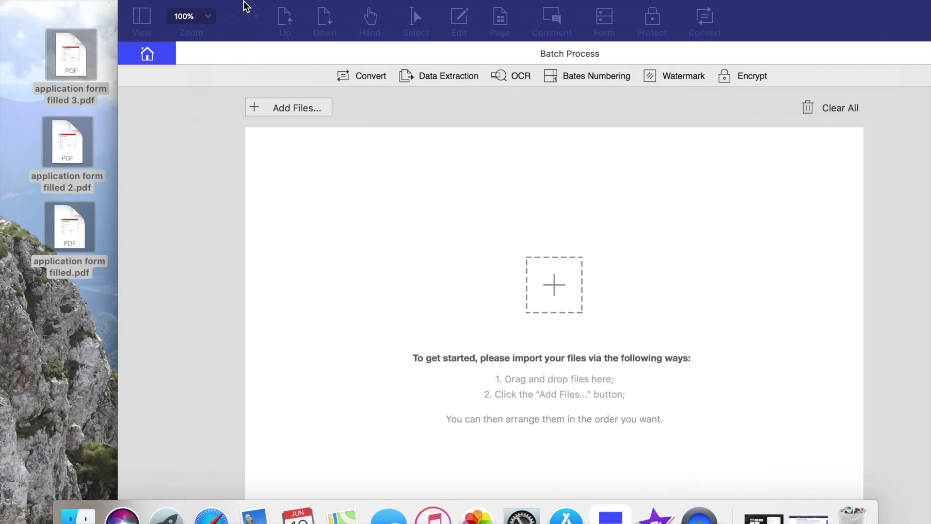
drag(11, 14, 104, 301)
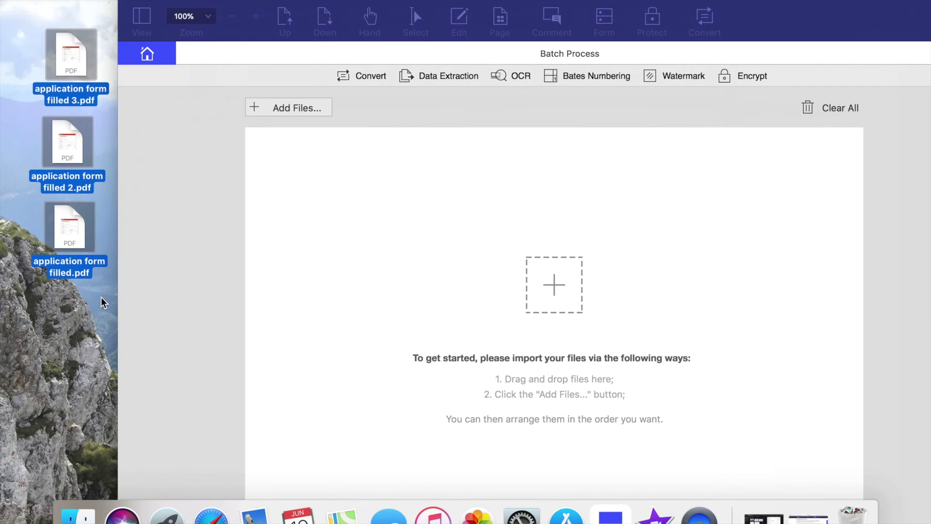
drag(71, 138, 544, 350)
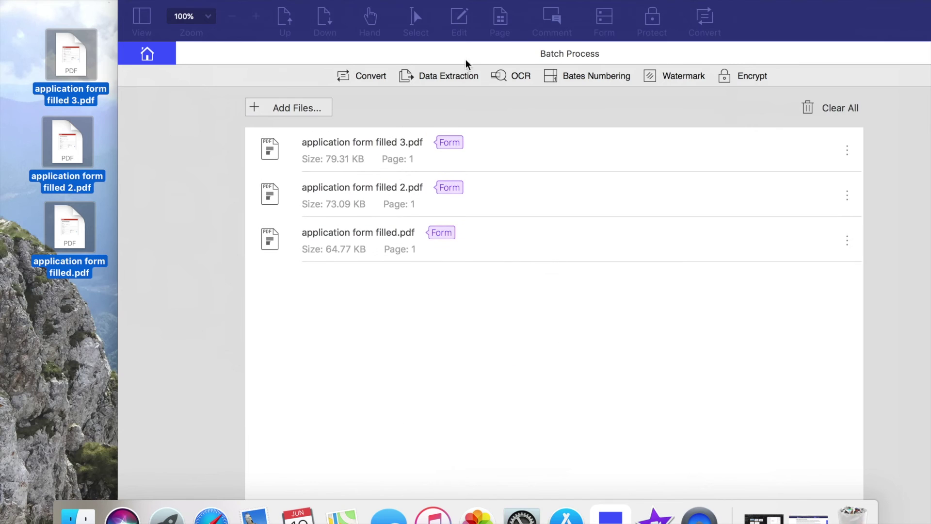
click(450, 76)
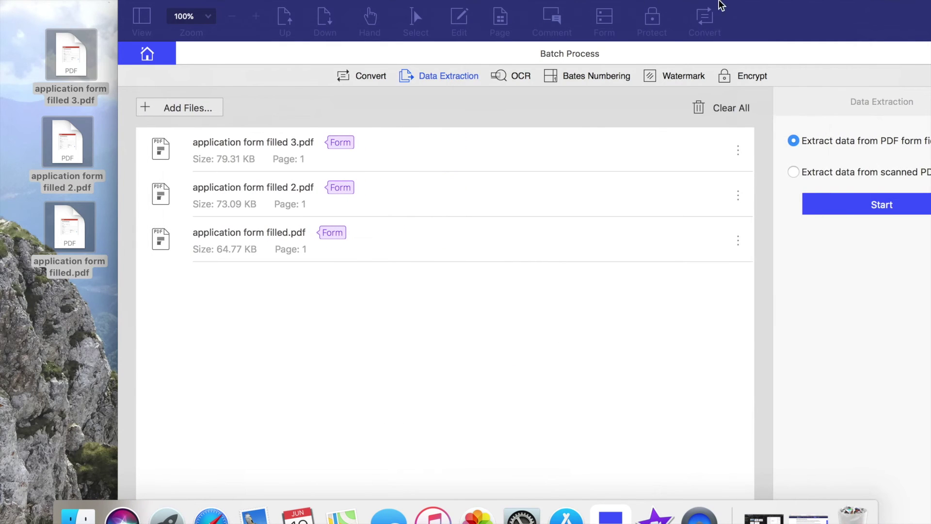
- Extract the three forms' field data into an Extracted(1) CSV saved on the Desktop
drag(736, 10, 641, 10)
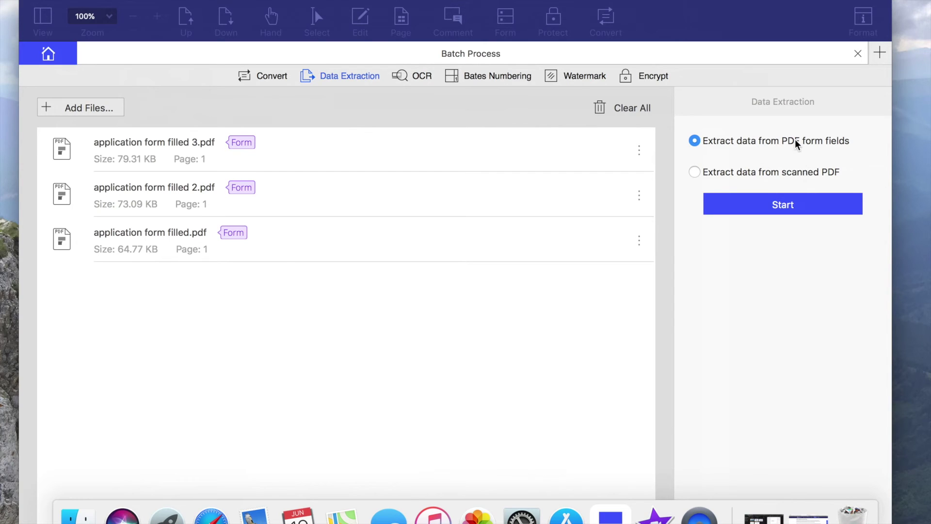
click(797, 214)
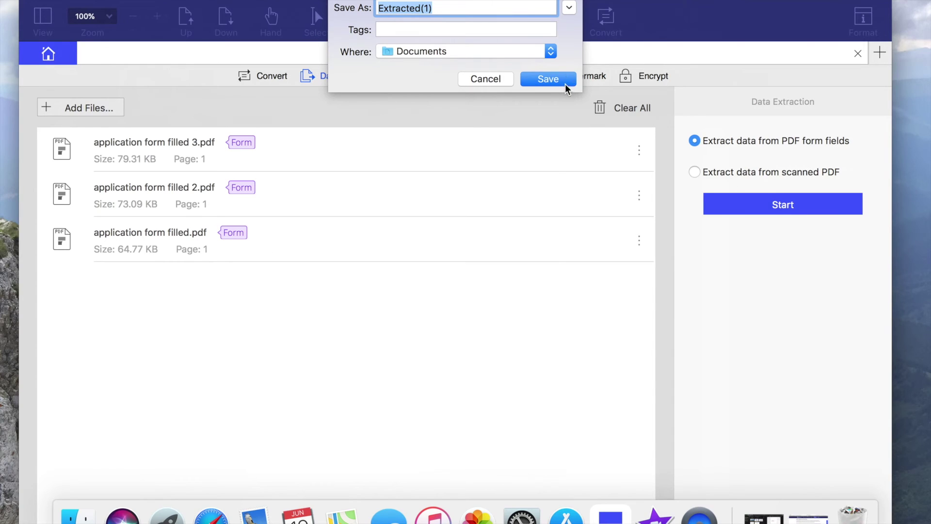
click(550, 51)
click(416, 181)
click(553, 82)
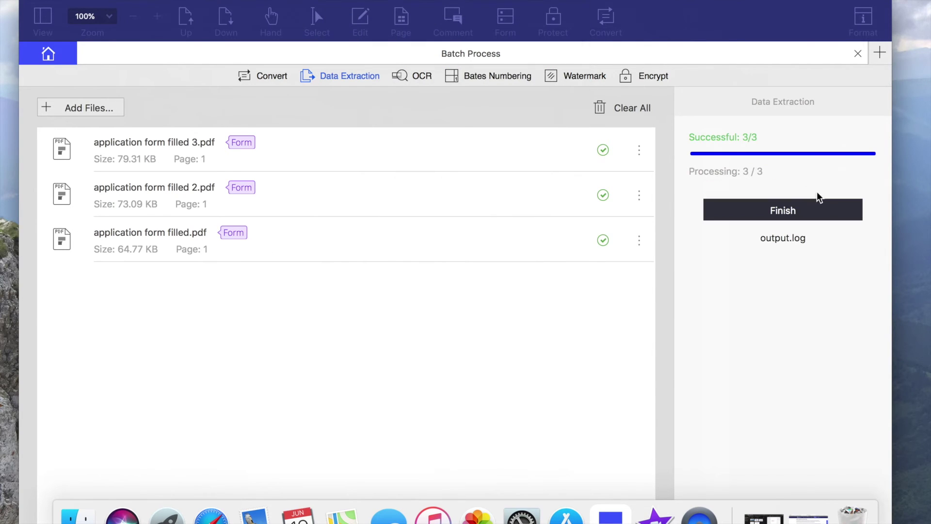
click(771, 217)
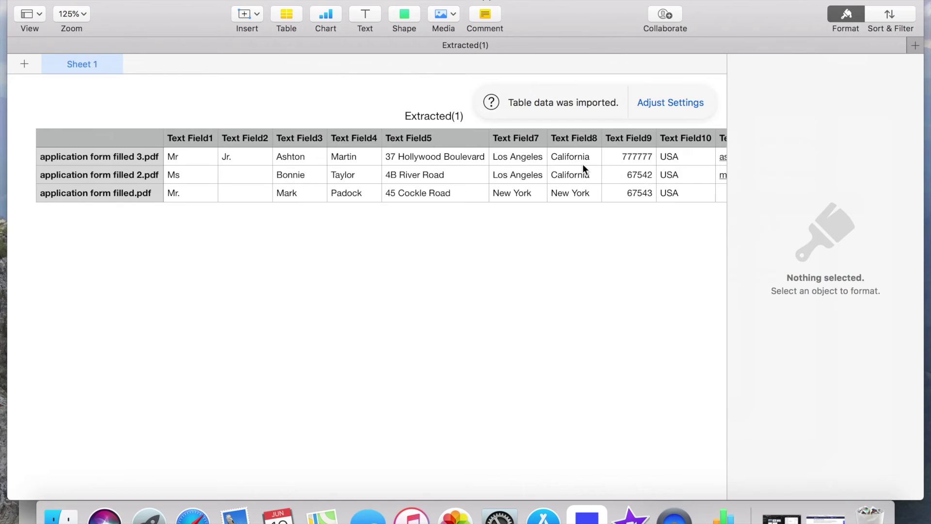
- Scroll across the Extracted(1) table to review the form data, then bring Batch Process forward
scroll(584, 167, right, 5)
scroll(582, 164, right, 2)
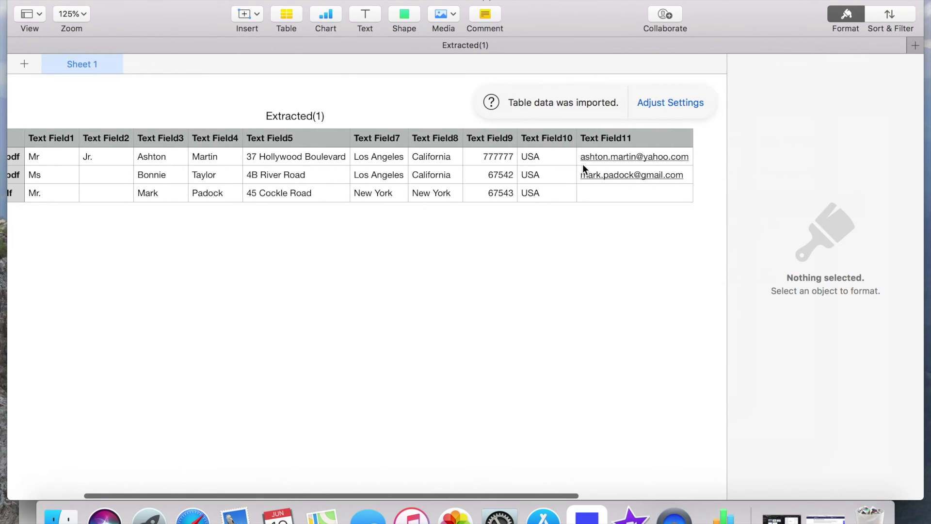
scroll(582, 164, left, 5)
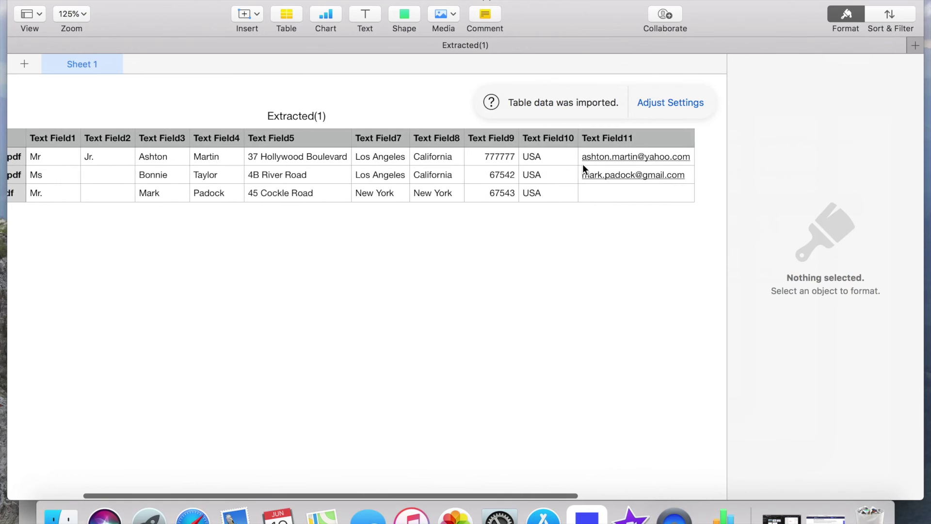
scroll(582, 164, left, 3)
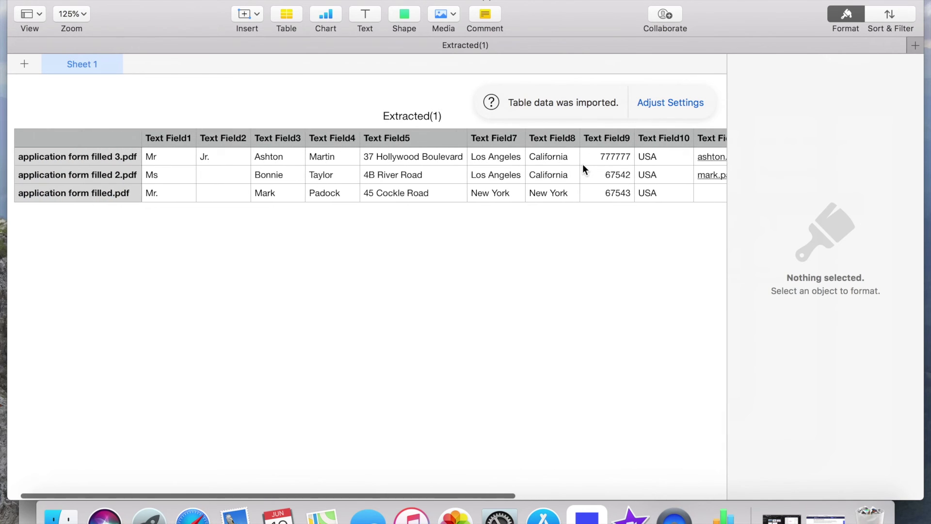
scroll(288, 180, right, 3)
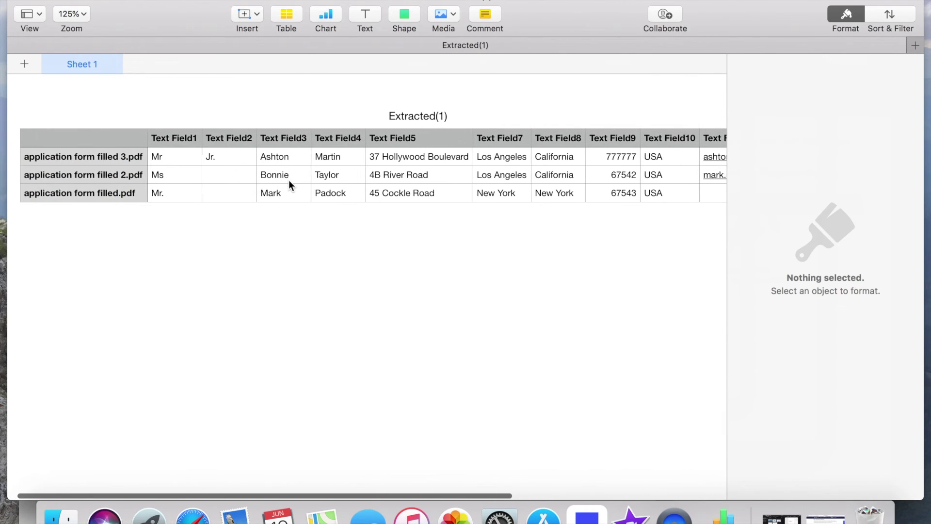
scroll(289, 179, left, 2)
drag(198, 16, 287, 14)
drag(87, 7, 208, 7)
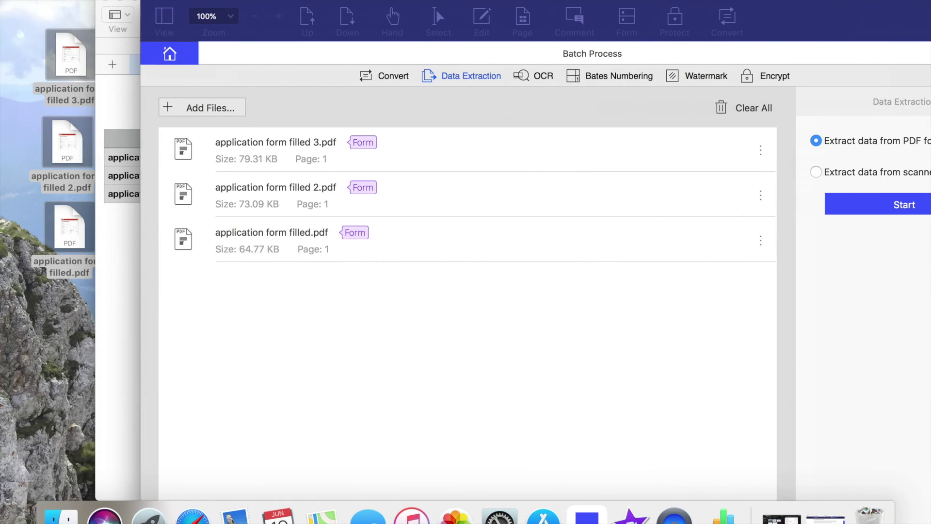
double_click(62, 45)
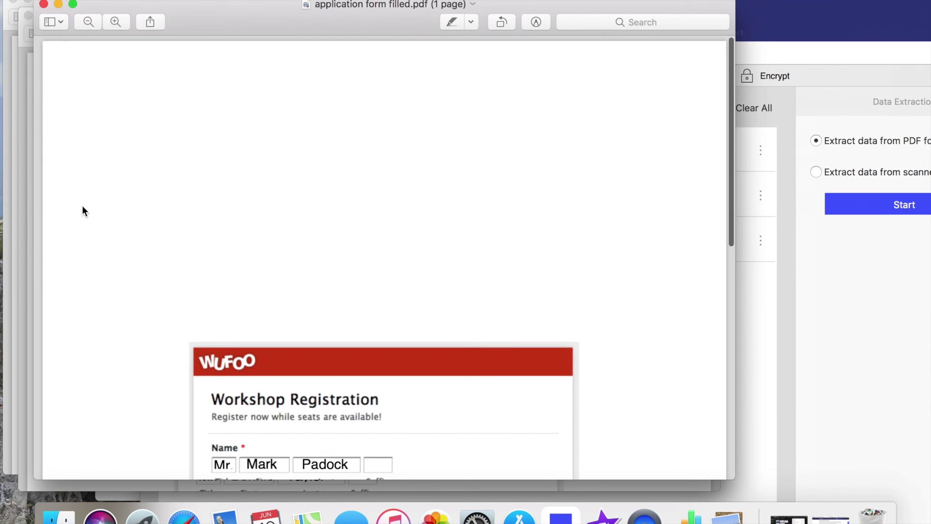
scroll(82, 205, down, 10)
scroll(83, 205, up, 5)
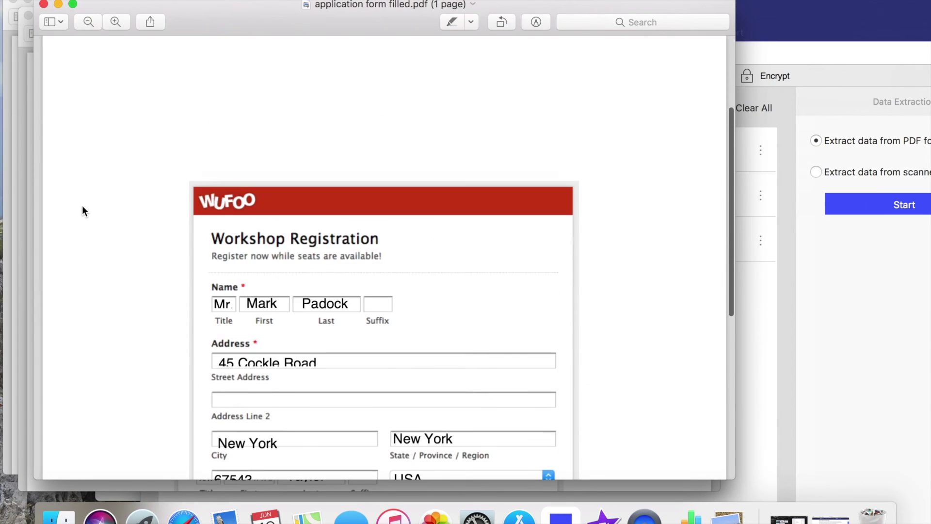
click(43, 4)
drag(105, 17, 109, 0)
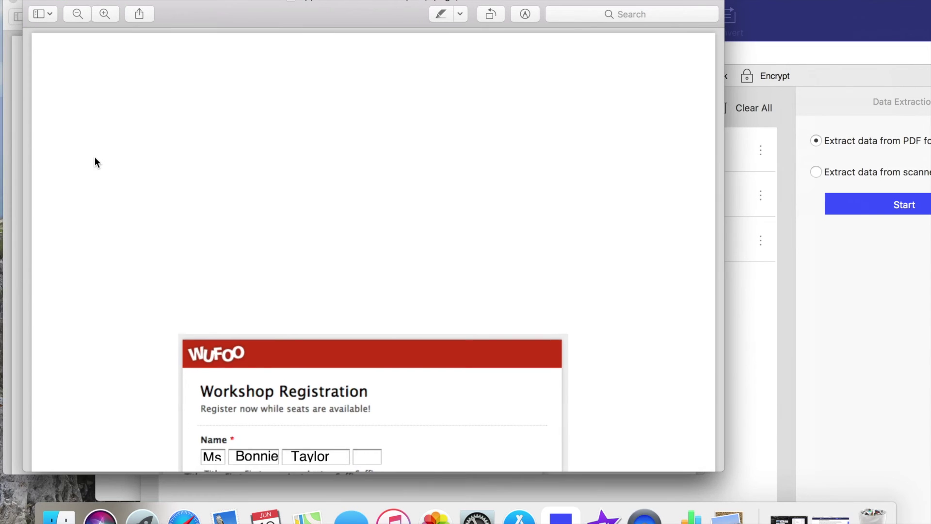
scroll(96, 162, down, 6)
click(30, 3)
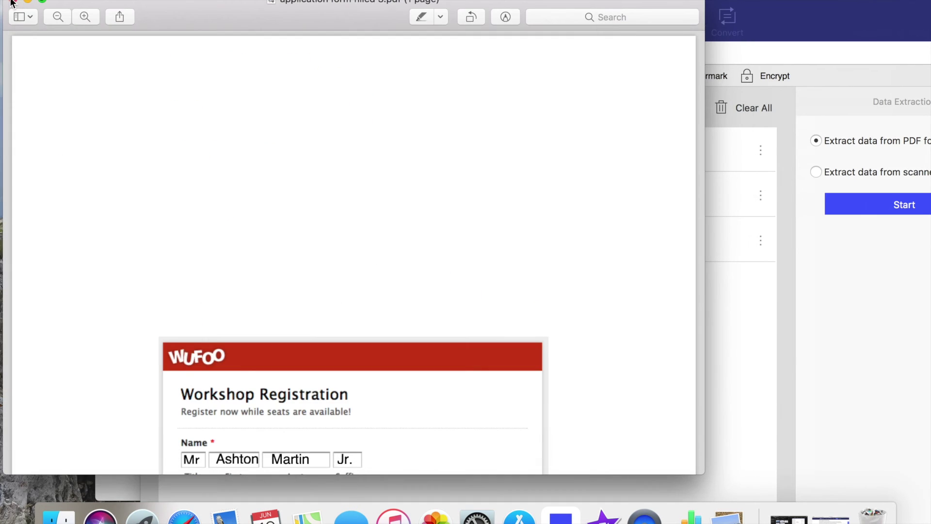
click(13, 4)
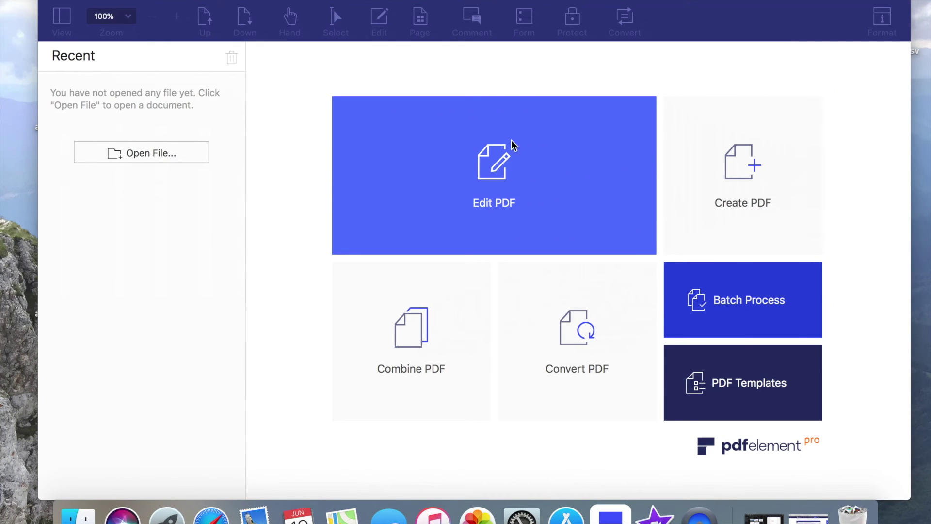
- Open application form filled 2.pdf from disk
click(175, 155)
click(398, 180)
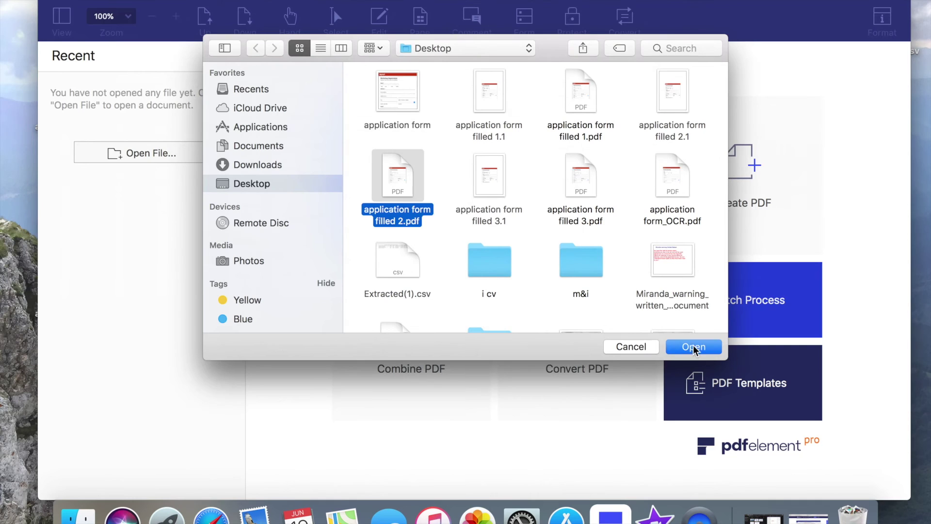
click(698, 347)
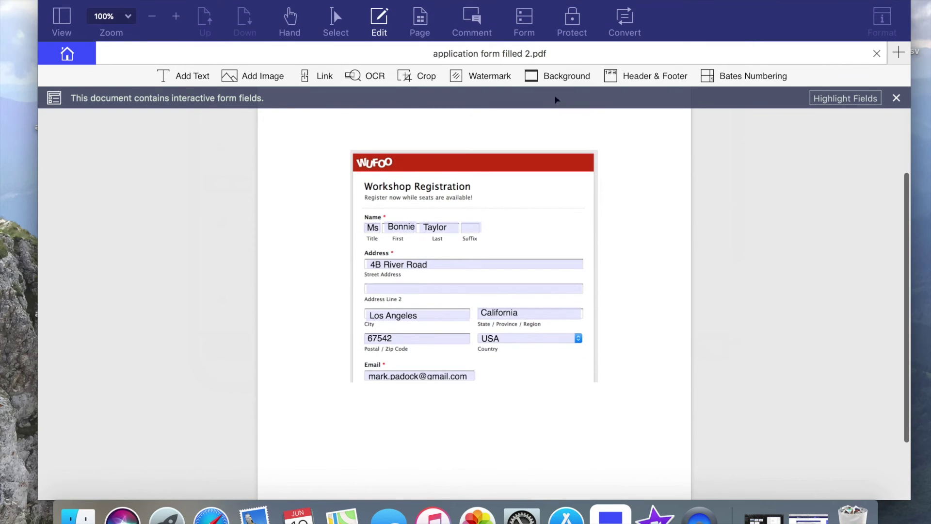
- In Form mode, start a Data Extraction batch task on this form from the Tasks list
click(528, 20)
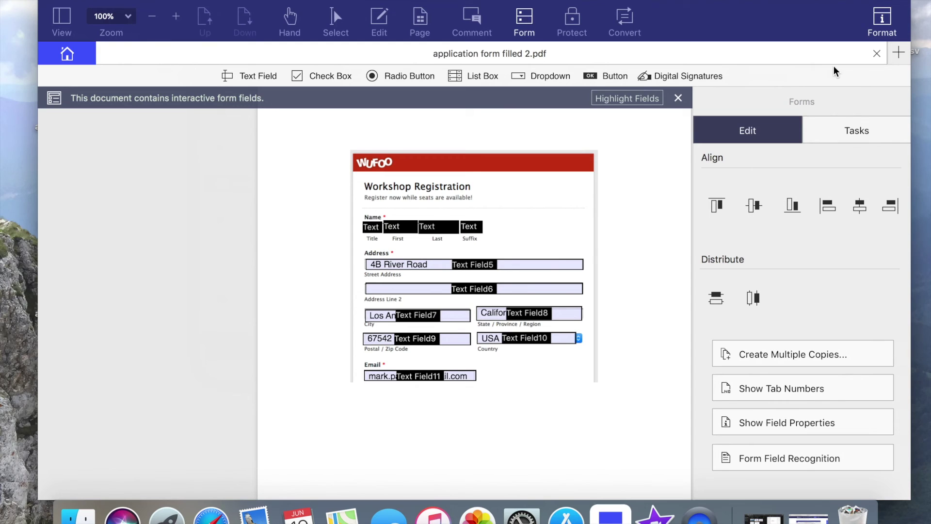
click(863, 133)
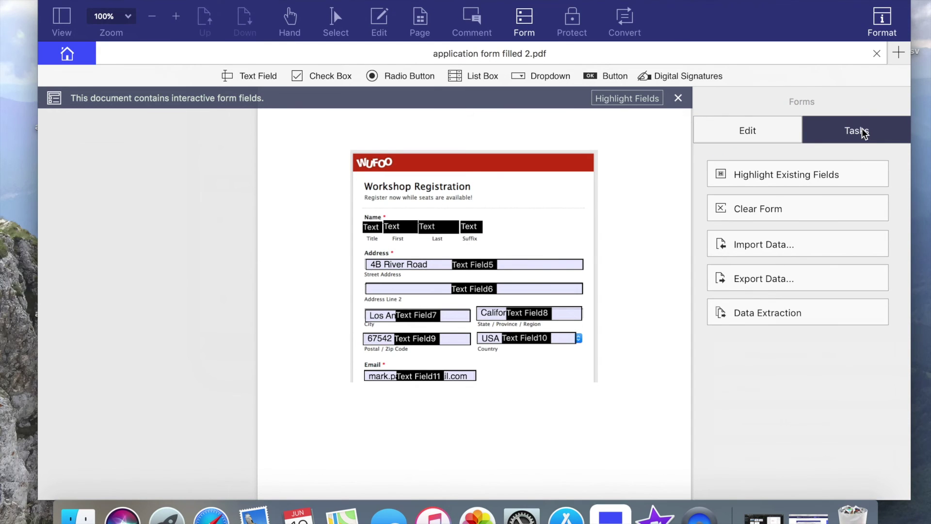
click(761, 313)
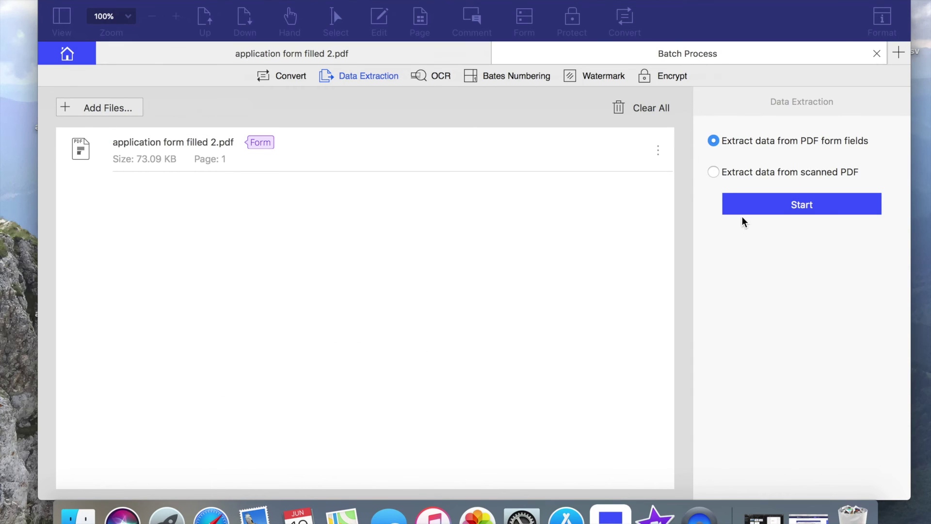
- Switch the extraction to 'Extract data from scanned PDF' and keep the saved settings unchanged
click(717, 173)
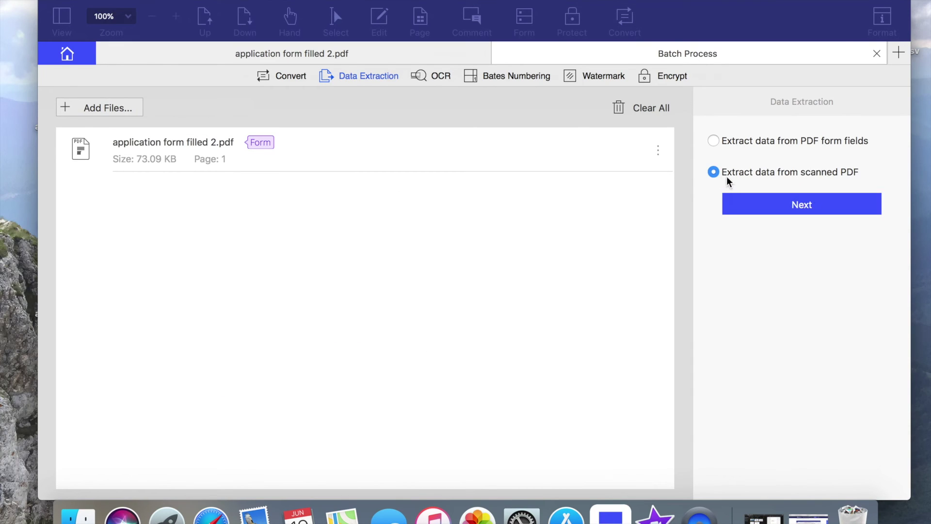
click(790, 212)
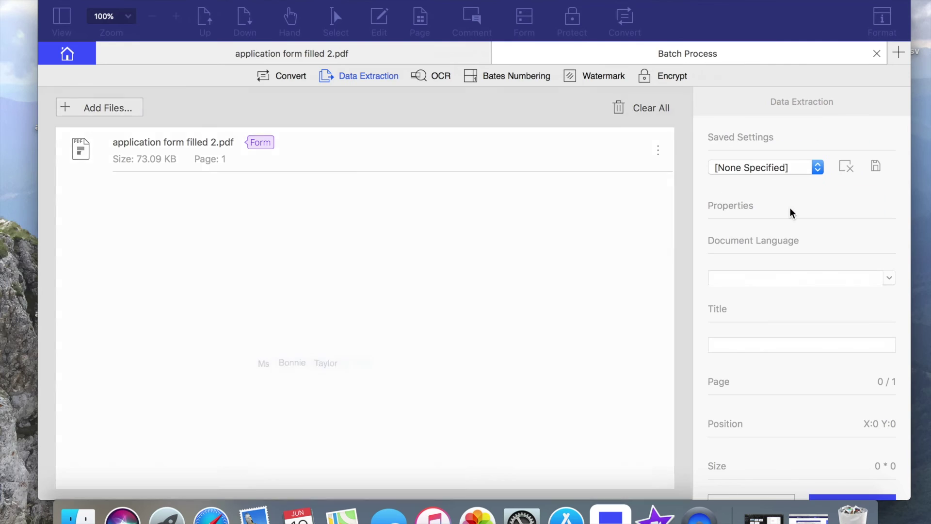
click(816, 168)
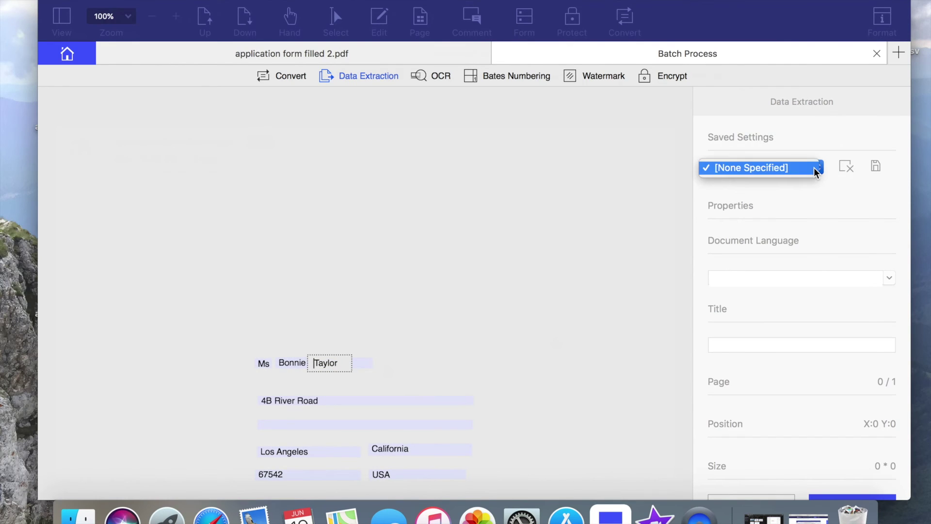
click(735, 315)
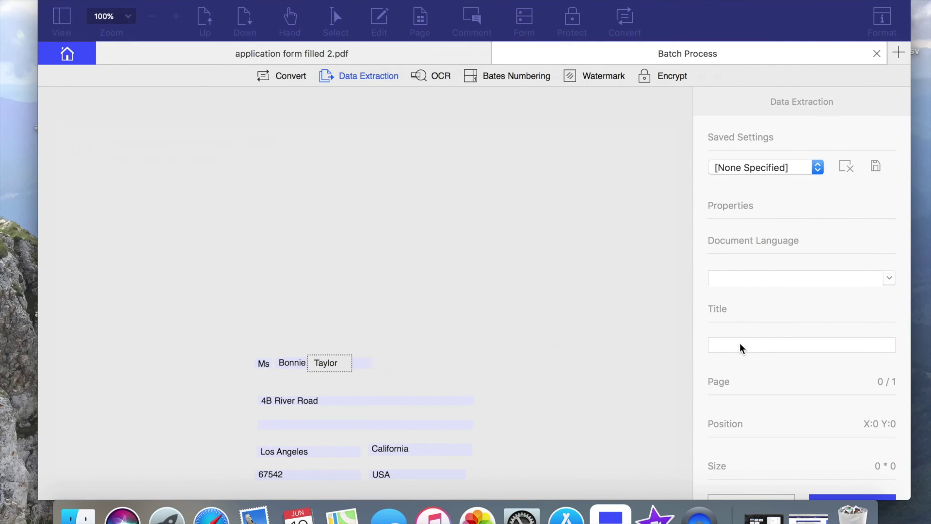
- Check the open form document, return to the batch extraction and run it to the save prompt
click(465, 50)
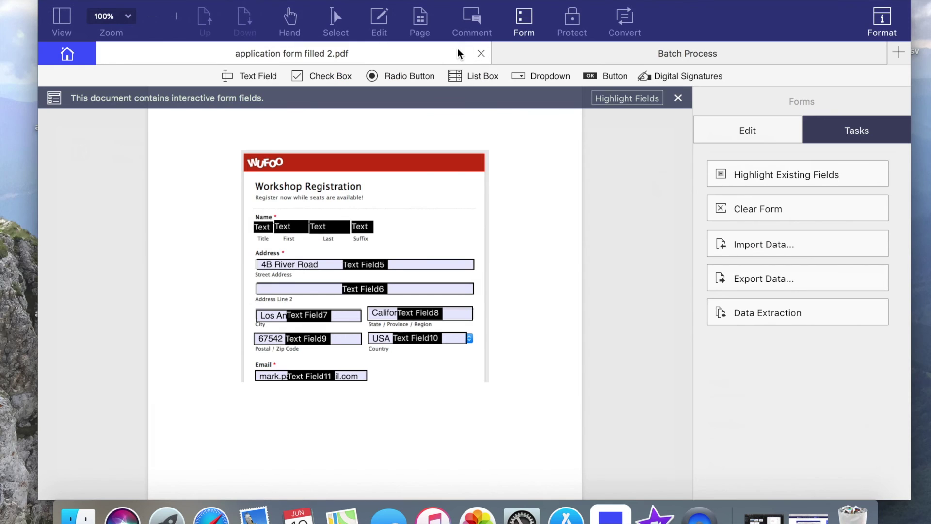
click(630, 48)
click(830, 497)
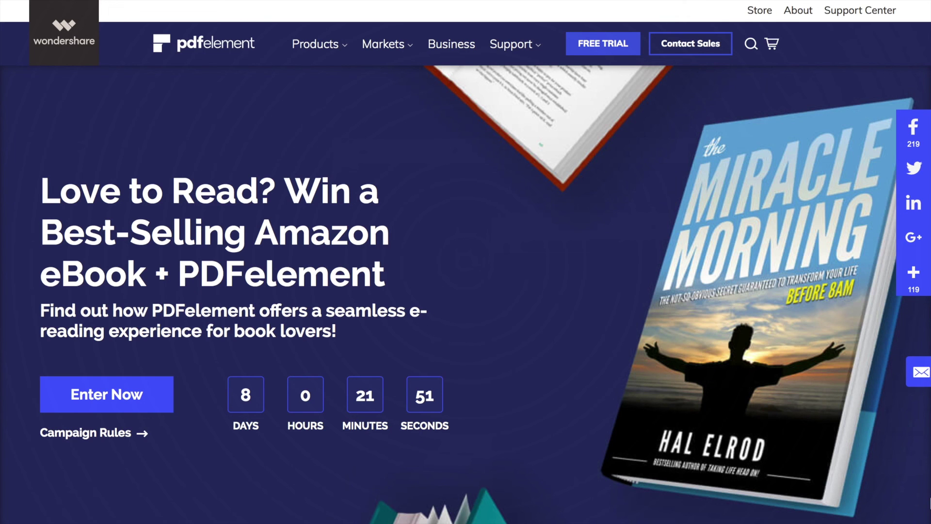
- Jump to the Campaign Rules section and scroll back up through the eBook list
click(106, 433)
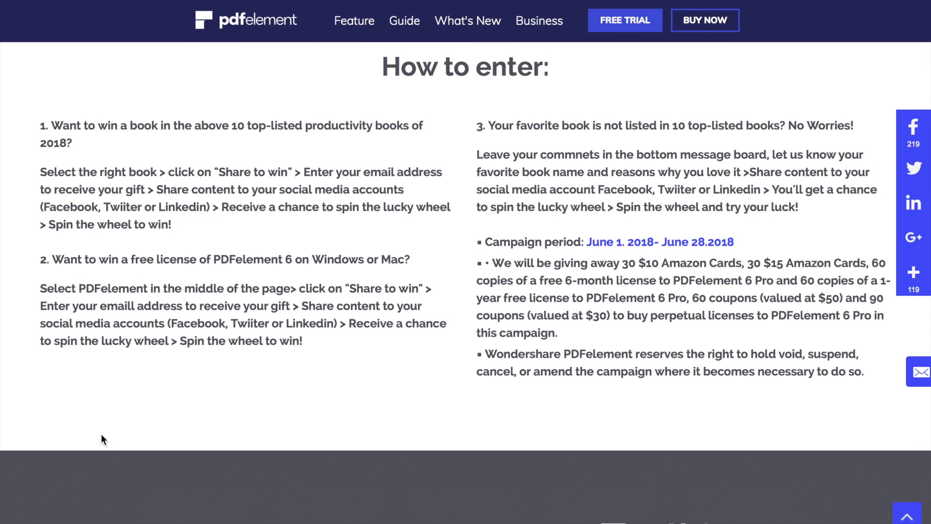
scroll(366, 103, up, 10)
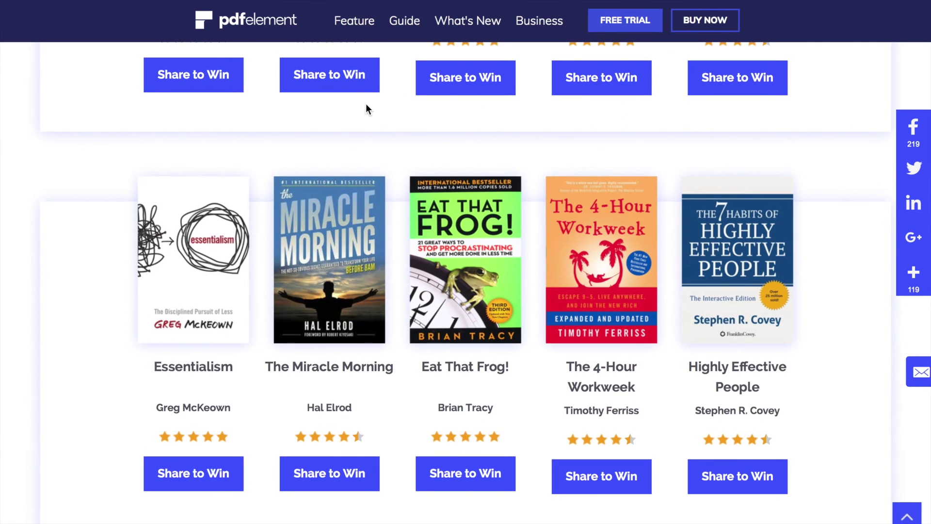
scroll(366, 104, up, 5)
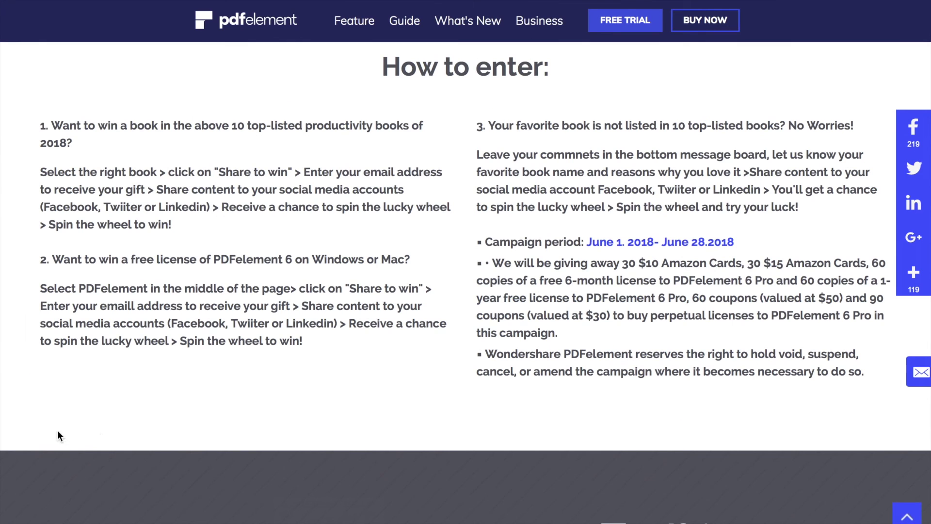
- Scroll down to the lucky wheel section showing its six listed prizes
mouse_move(0, 437)
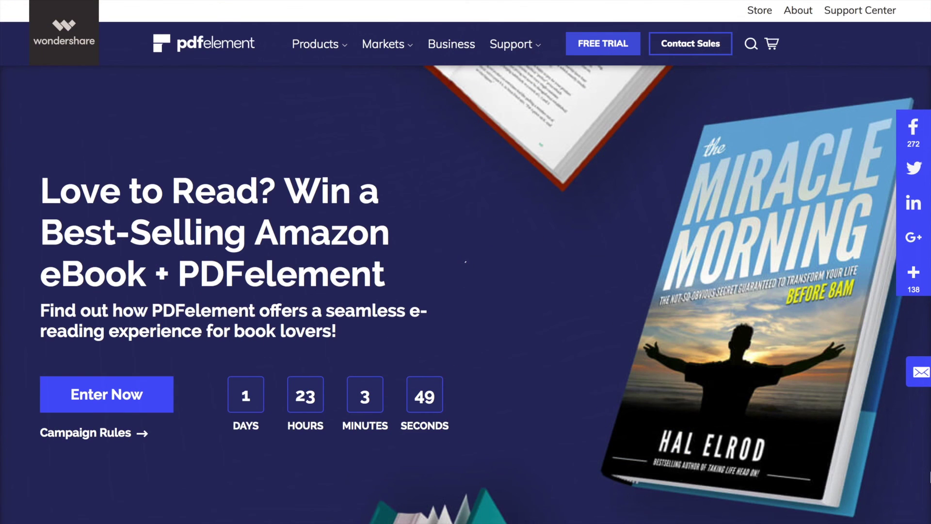
scroll(465, 262, down, 10)
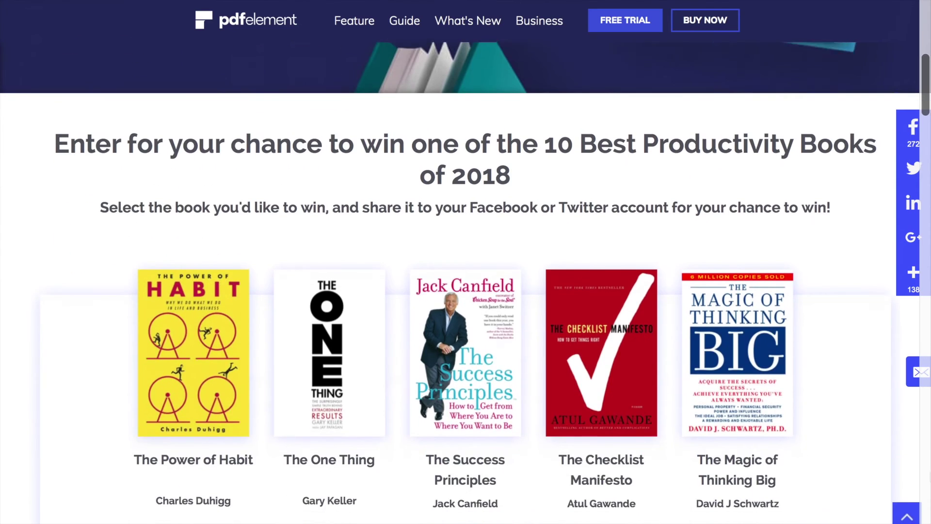
scroll(465, 262, down, 15)
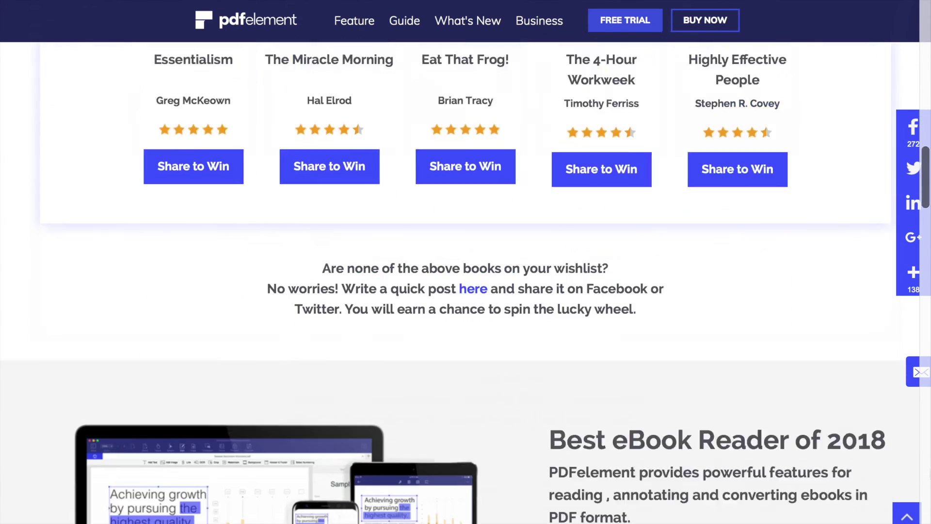
scroll(465, 262, down, 4)
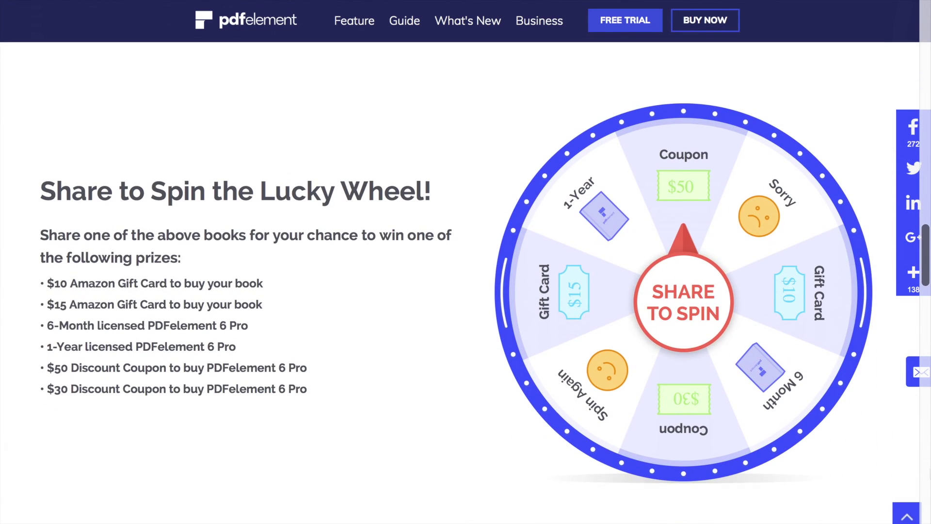